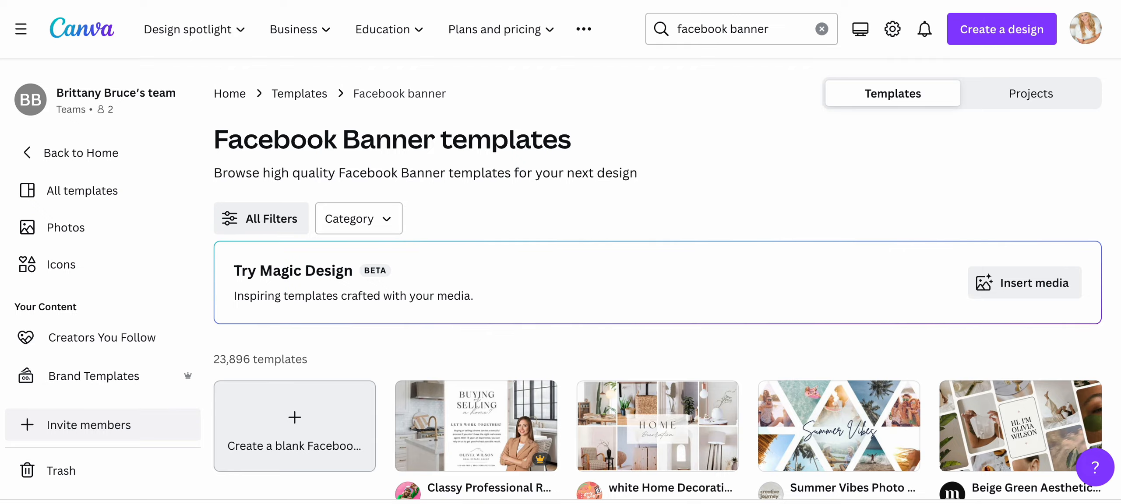
Scroll the template grid down to the Pale Cerulean Fashion Facebook Cover and open its preview
{"action": "scroll", "coordinate": [584, 375], "scroll_direction": "down", "scroll_amount": 15}
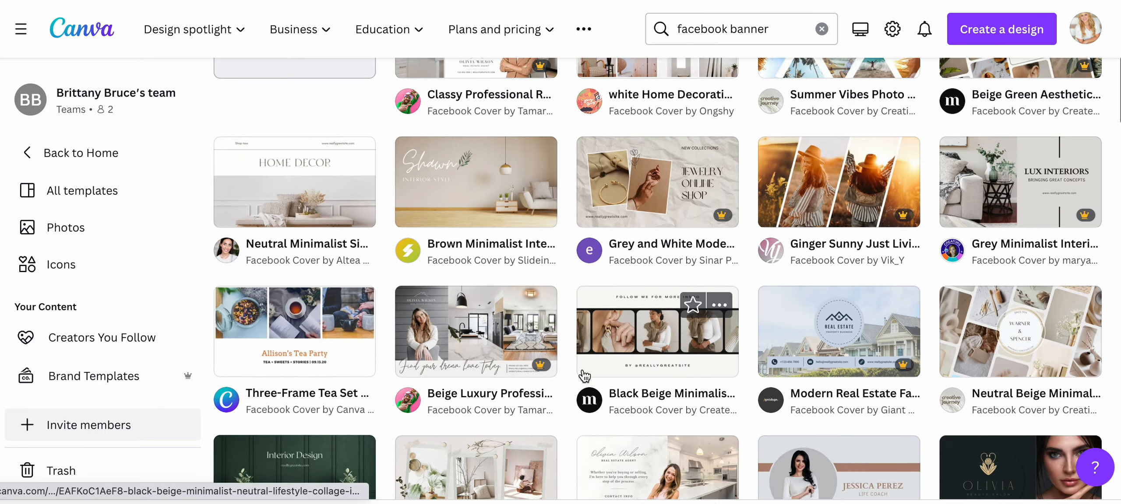
{"action": "scroll", "coordinate": [584, 372], "scroll_direction": "down", "scroll_amount": 5}
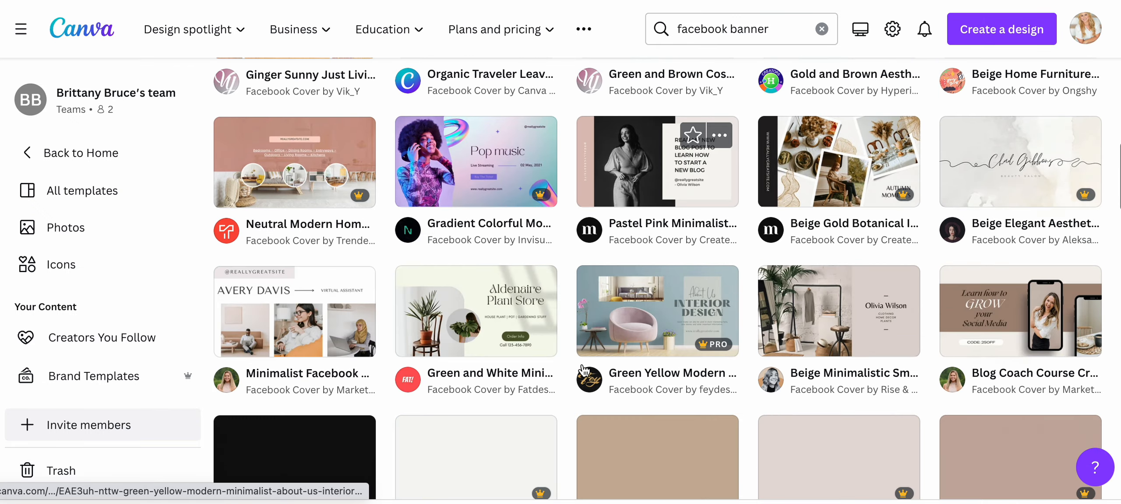
{"action": "scroll", "coordinate": [582, 364], "scroll_direction": "down", "scroll_amount": 2}
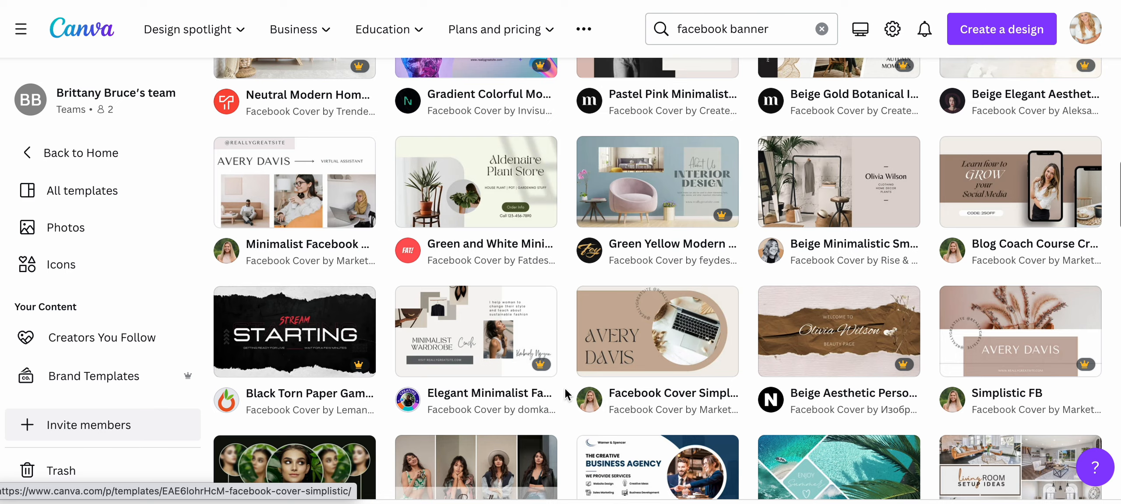
{"action": "scroll", "coordinate": [565, 381], "scroll_direction": "down", "scroll_amount": 6}
{"action": "scroll", "coordinate": [565, 359], "scroll_direction": "down", "scroll_amount": 10}
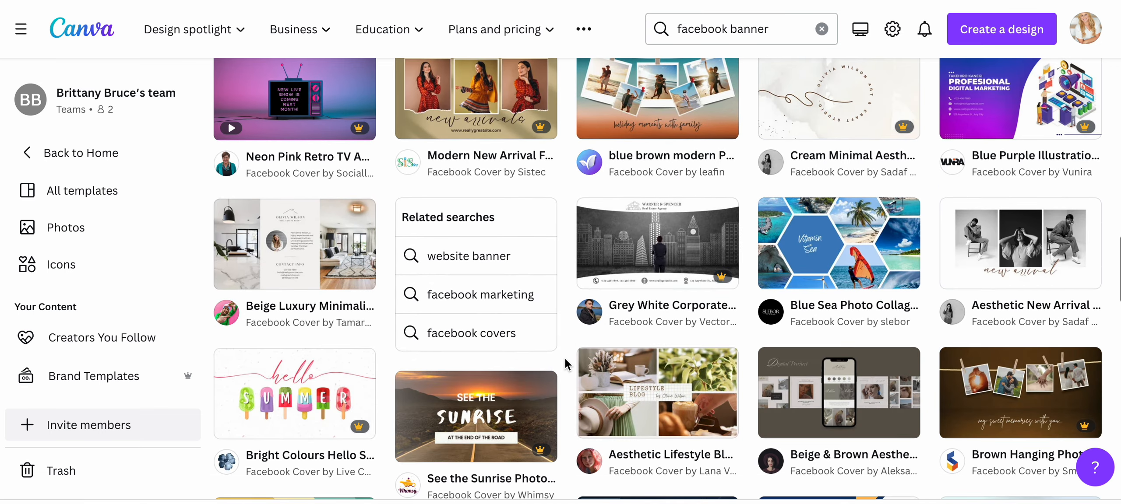
{"action": "scroll", "coordinate": [565, 354], "scroll_direction": "down", "scroll_amount": 3}
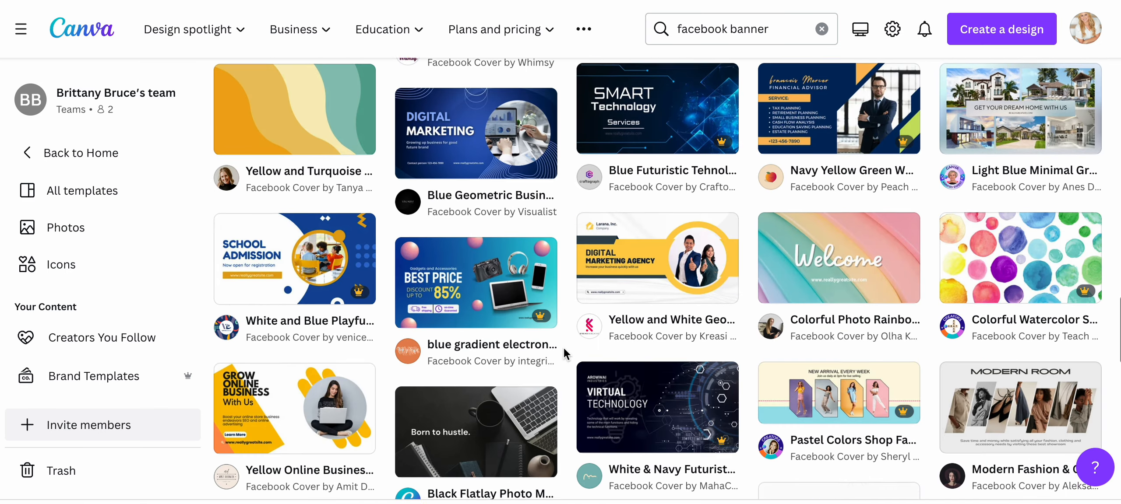
{"action": "scroll", "coordinate": [566, 352], "scroll_direction": "down", "scroll_amount": 5}
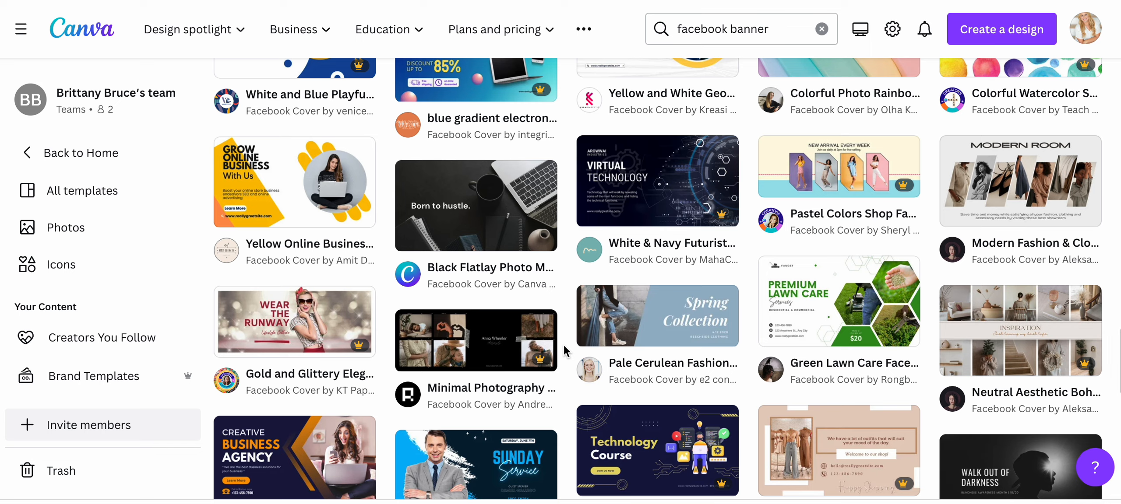
{"action": "scroll", "coordinate": [565, 350], "scroll_direction": "down", "scroll_amount": 2}
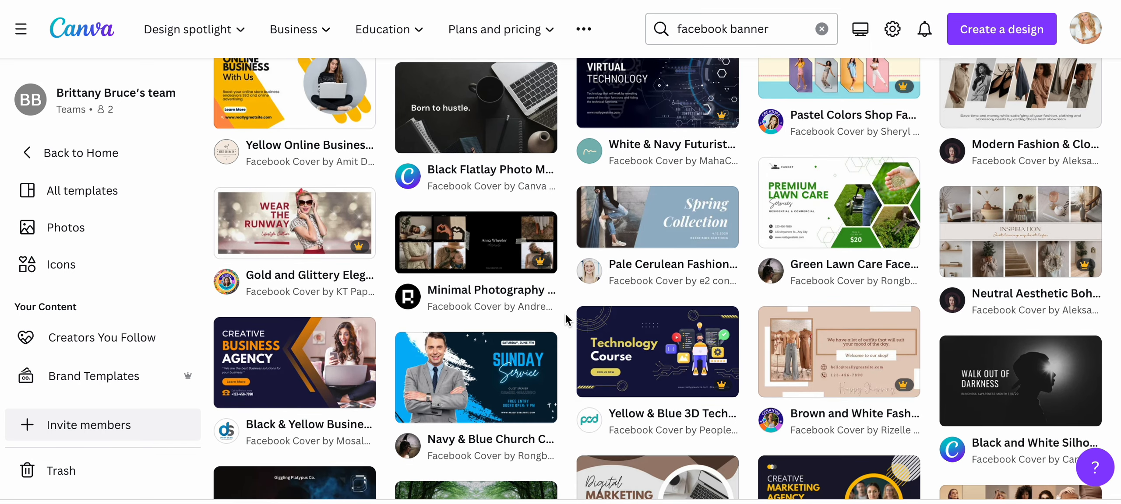
{"action": "left_click", "coordinate": [641, 220]}
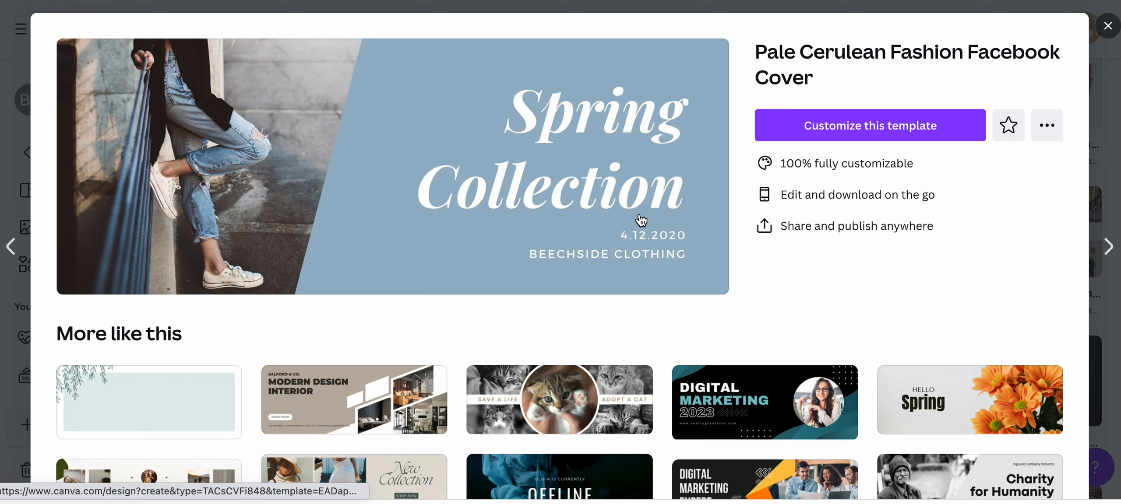
Customize the Pale Cerulean template and show its resize options at 820 × 312 px
{"action": "left_click", "coordinate": [889, 132]}
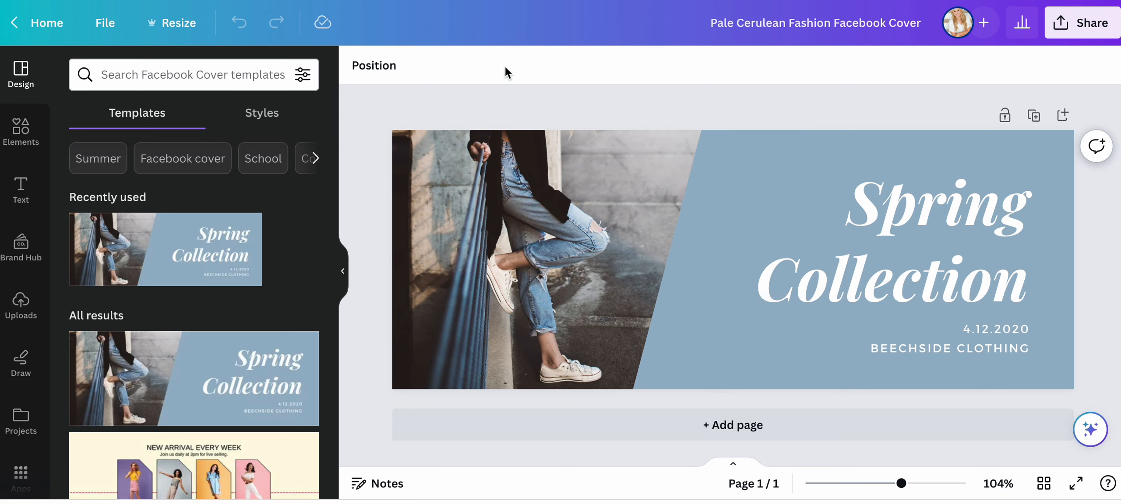
{"action": "left_click", "coordinate": [181, 29]}
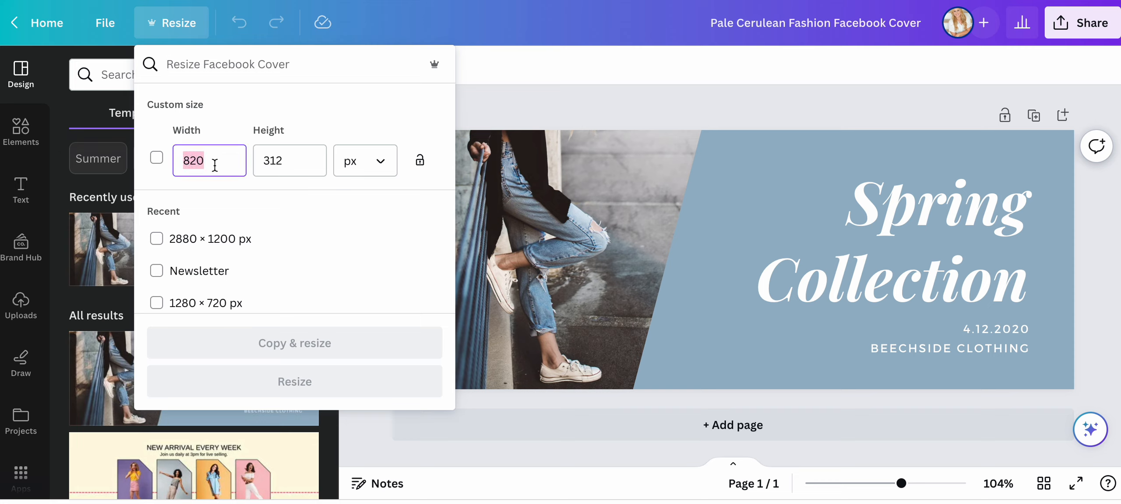
Set a custom width of 2880 and height of 1200 px, and apply the resize
{"action": "type", "text": "288"}
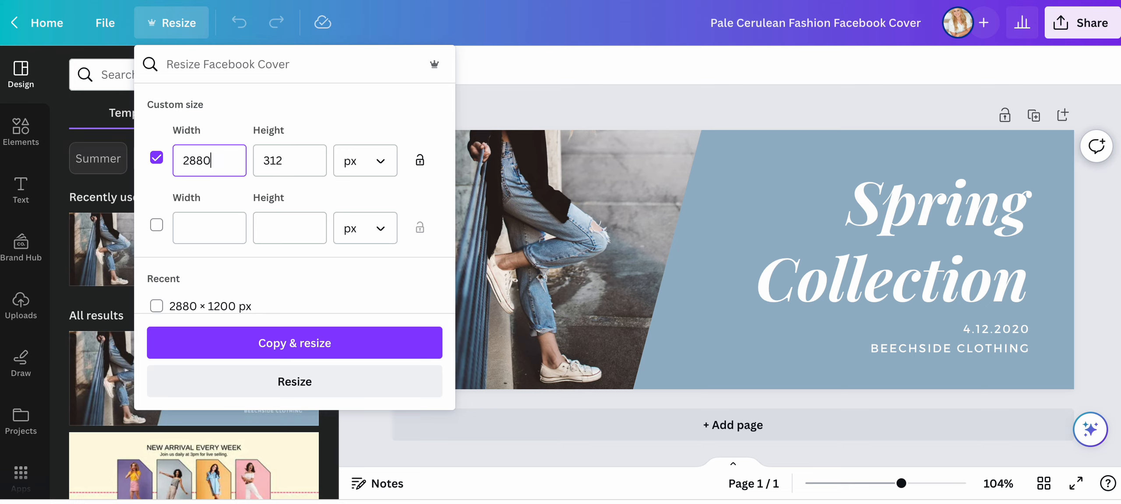
{"action": "double_click", "coordinate": [304, 159]}
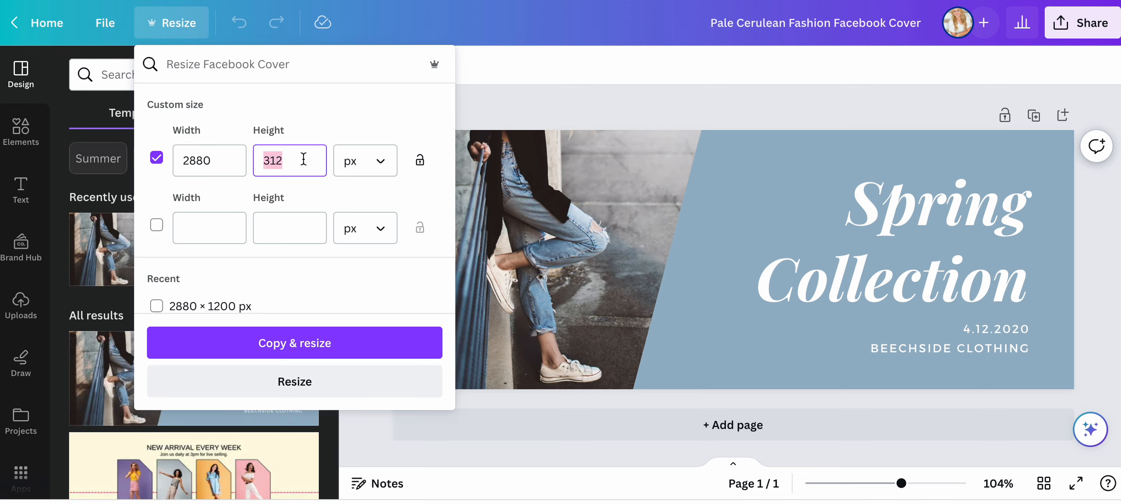
{"action": "type", "text": "1200"}
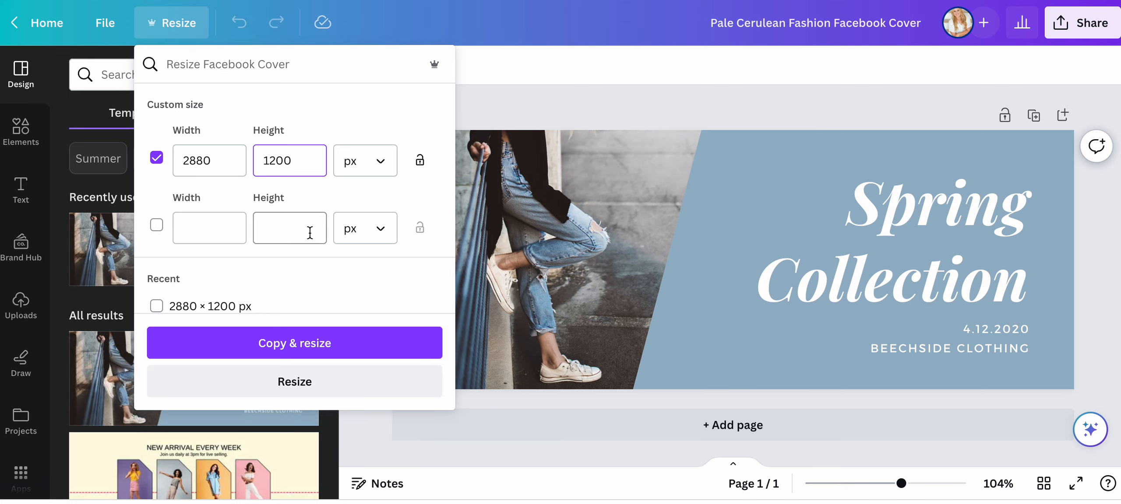
{"action": "left_click", "coordinate": [342, 380]}
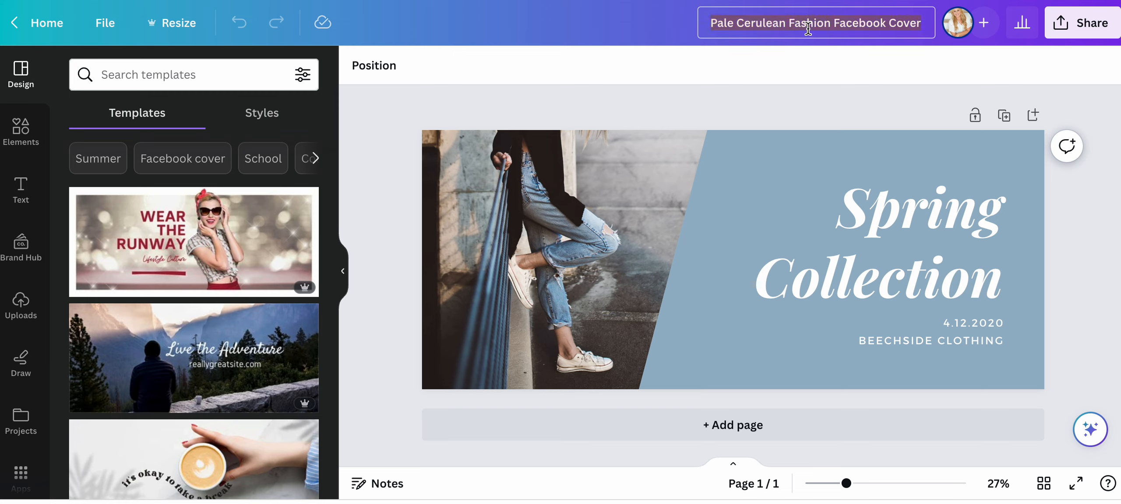
Rename the design title to 'Facebook Banner'
{"action": "type", "text": "Fcae"}
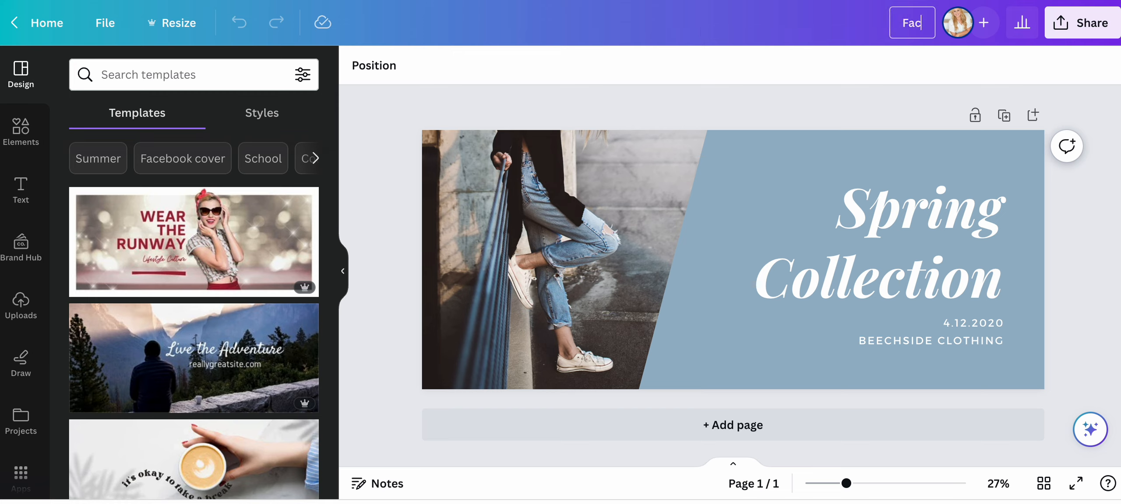
{"action": "type", "text": " Ban"}
{"action": "key", "text": "BackSpace"}
{"action": "key", "text": "BackSpace"}
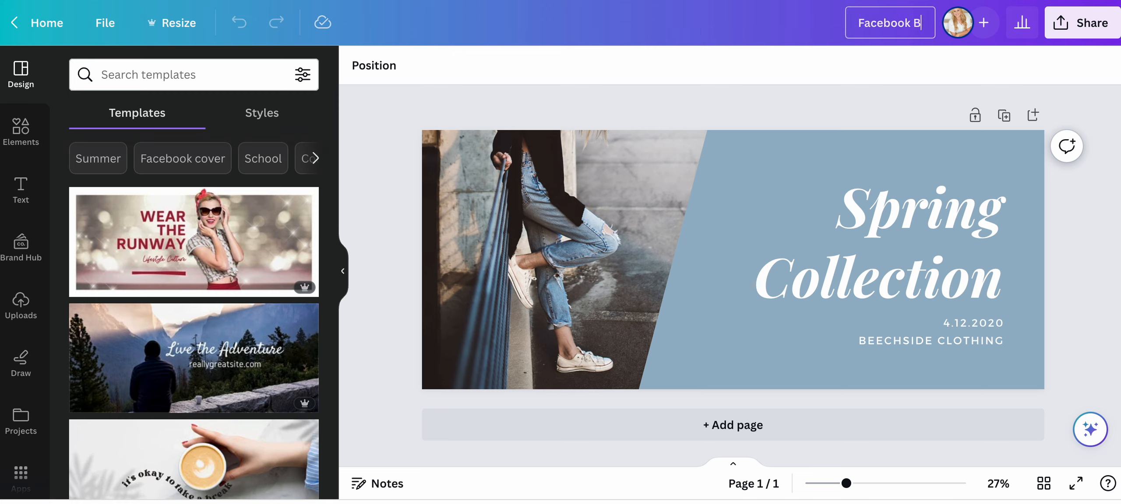
{"action": "type", "text": "anner"}
Replace the Spring Collection heading with the creator's name followed by 'Eduction'
{"action": "left_click", "coordinate": [888, 209]}
{"action": "double_click", "coordinate": [888, 209]}
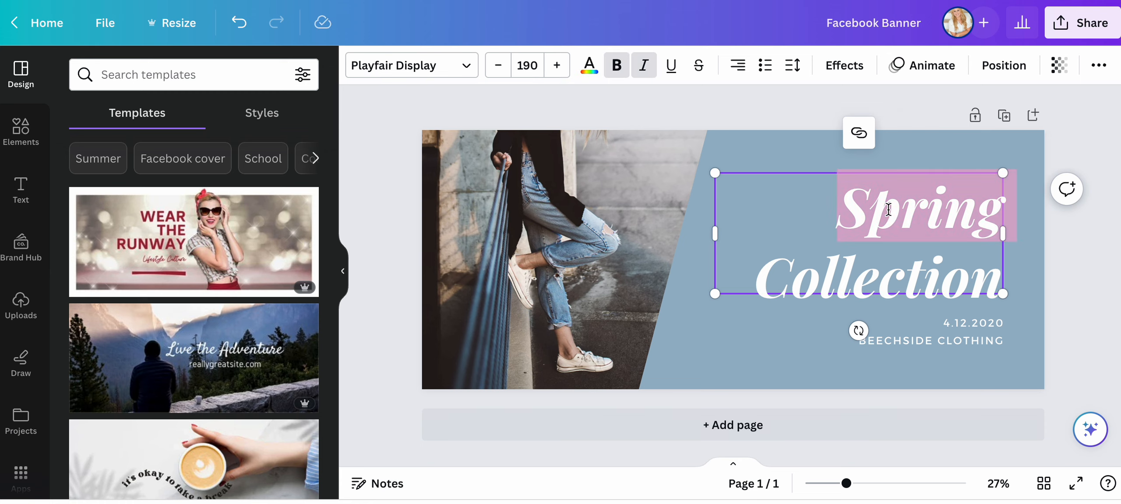
{"action": "left_click", "coordinate": [942, 259]}
{"action": "key", "text": "ctrl+a"}
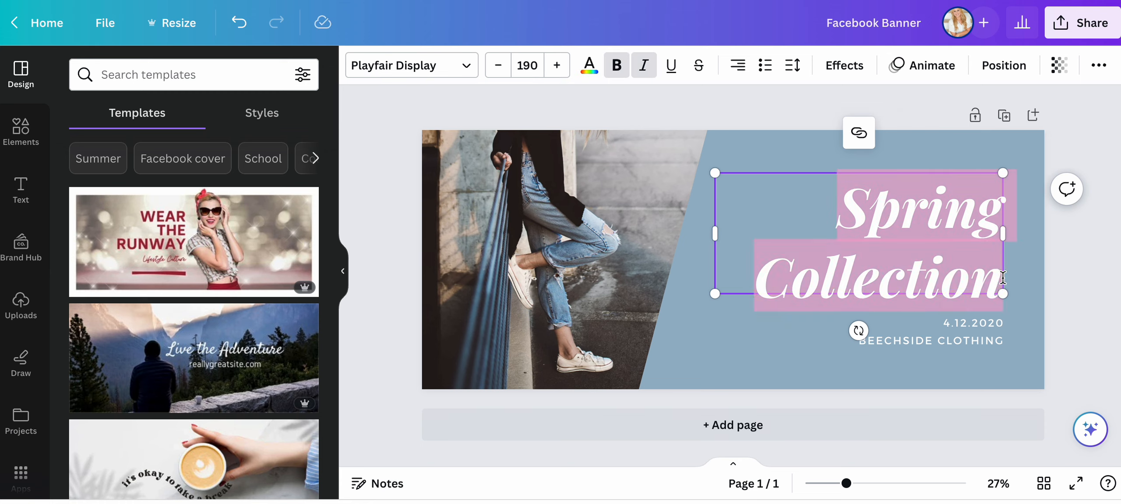
{"action": "type", "text": "Brittan"}
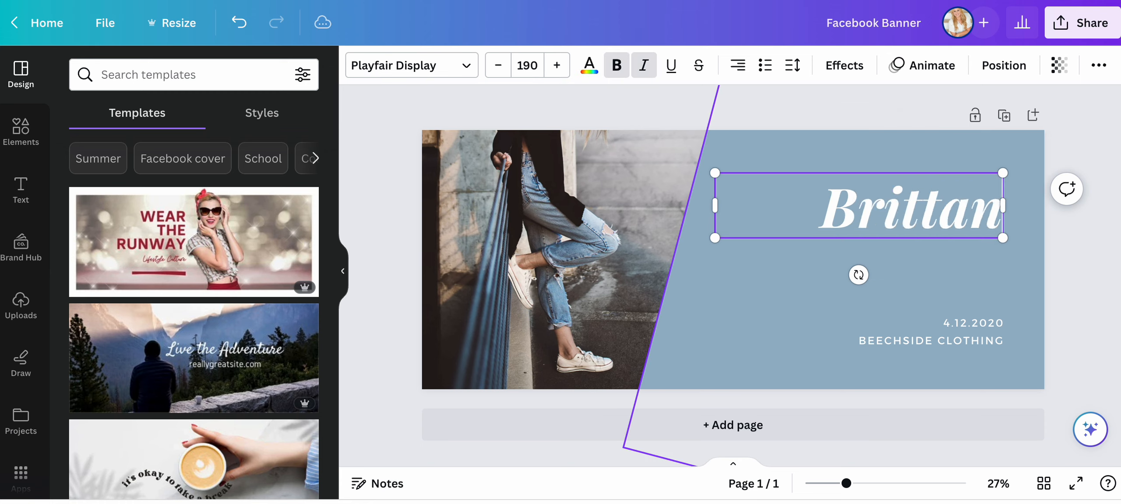
{"action": "type", "text": "y Bruce Eudcation"}
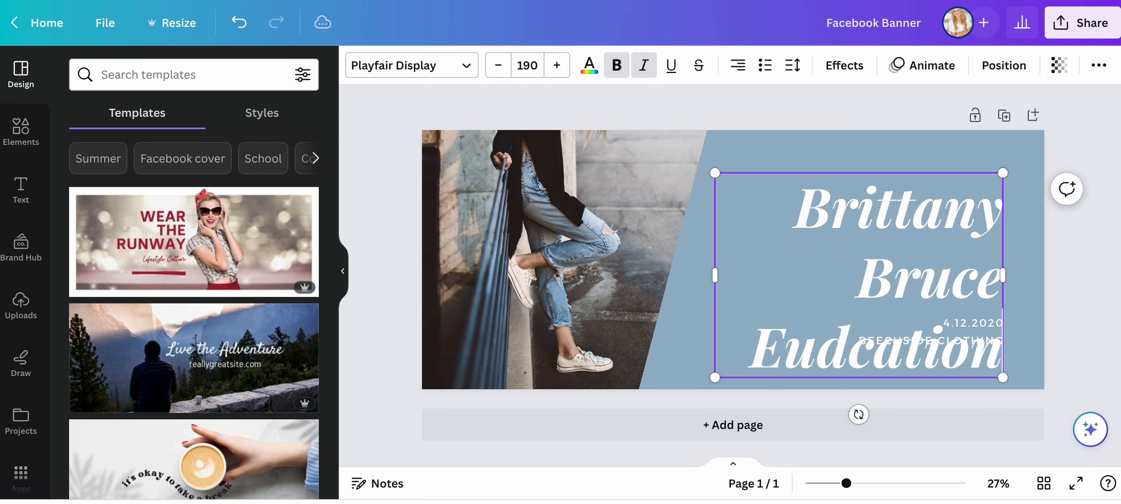
{"action": "key", "text": "BackSpace"}
{"action": "key", "text": "BackSpace"}
{"action": "key", "text": "BackSpace"}
{"action": "key", "text": "BackSpace"}
{"action": "key", "text": "BackSpace"}
{"action": "key", "text": "BackSpace"}
{"action": "key", "text": "BackSpace"}
{"action": "key", "text": "BackSpace"}
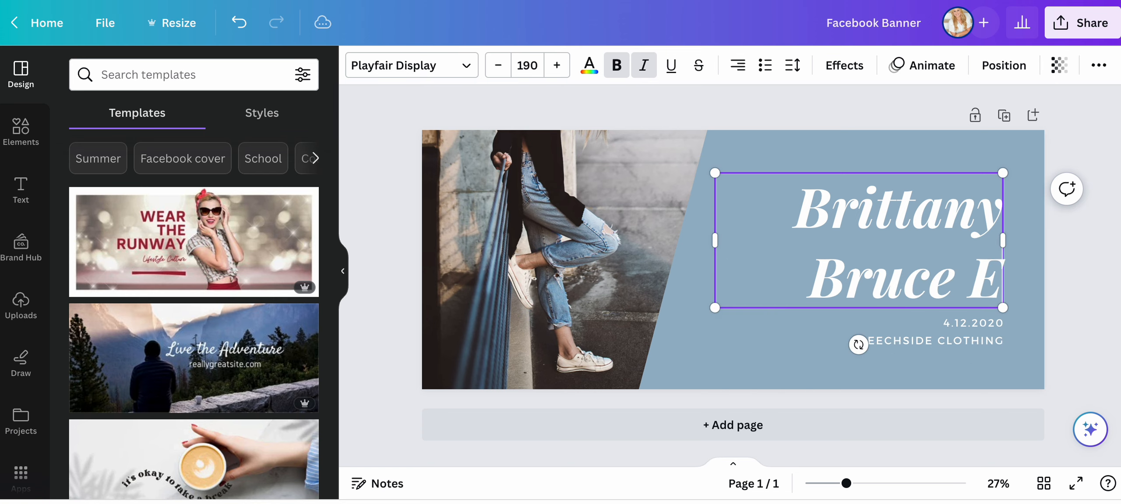
{"action": "type", "text": "duction"}
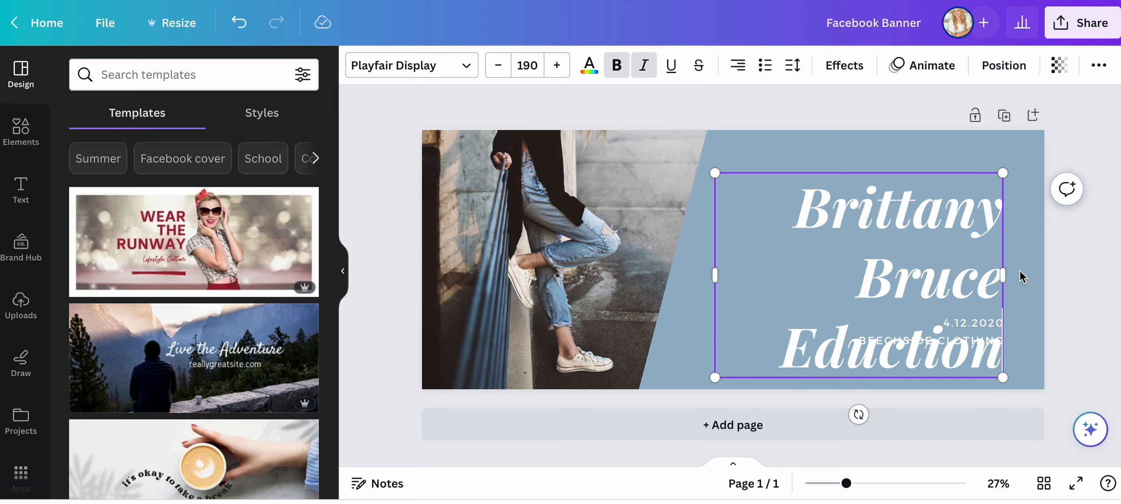
Widen the heading box, reduce the font to size 172, and centre-align the text
{"action": "left_click_drag", "start_coordinate": [1004, 274], "coordinate": [1036, 275]}
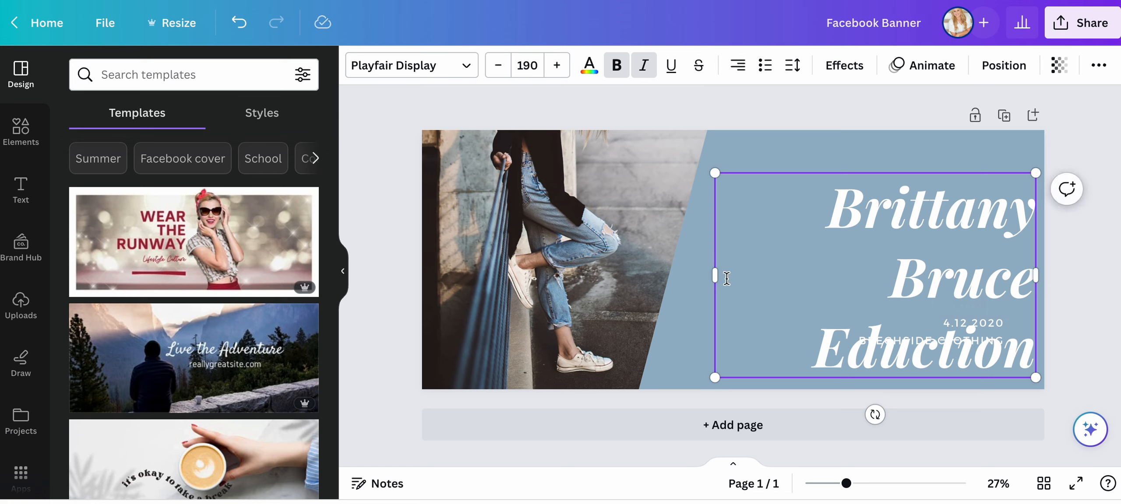
{"action": "left_click_drag", "start_coordinate": [714, 279], "coordinate": [658, 276]}
{"action": "left_click", "coordinate": [498, 65]}
{"action": "left_click", "coordinate": [498, 65]}
{"action": "left_click", "coordinate": [498, 65]}
{"action": "left_click", "coordinate": [497, 65]}
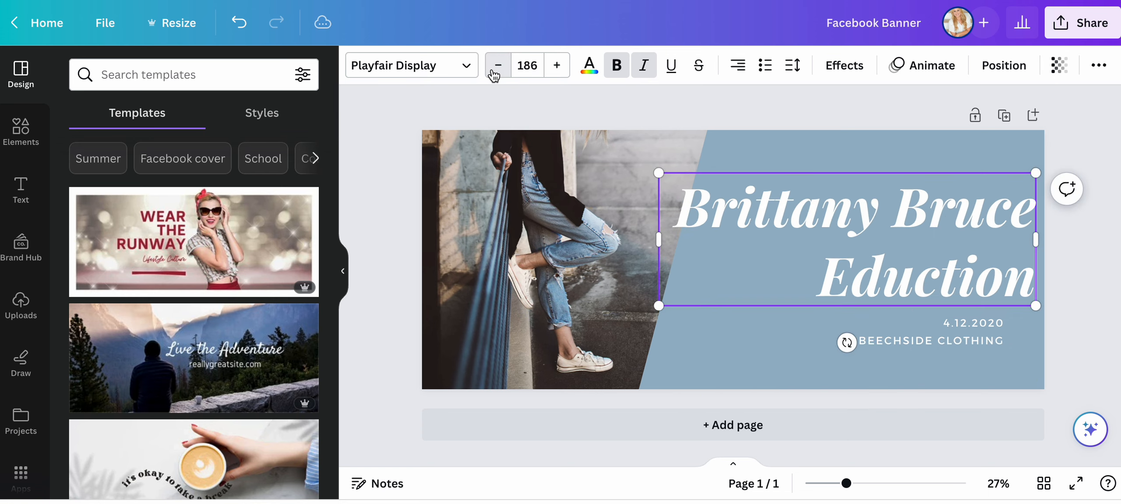
{"action": "left_click", "coordinate": [498, 65]}
{"action": "left_click", "coordinate": [497, 65]}
{"action": "left_click", "coordinate": [497, 65]}
{"action": "left_click", "coordinate": [498, 66]}
{"action": "left_click", "coordinate": [498, 65]}
{"action": "left_click", "coordinate": [498, 66]}
{"action": "left_click", "coordinate": [498, 65]}
{"action": "left_click", "coordinate": [498, 66]}
{"action": "left_click", "coordinate": [498, 65]}
{"action": "left_click", "coordinate": [498, 66]}
{"action": "left_click", "coordinate": [498, 65]}
{"action": "left_click", "coordinate": [498, 65]}
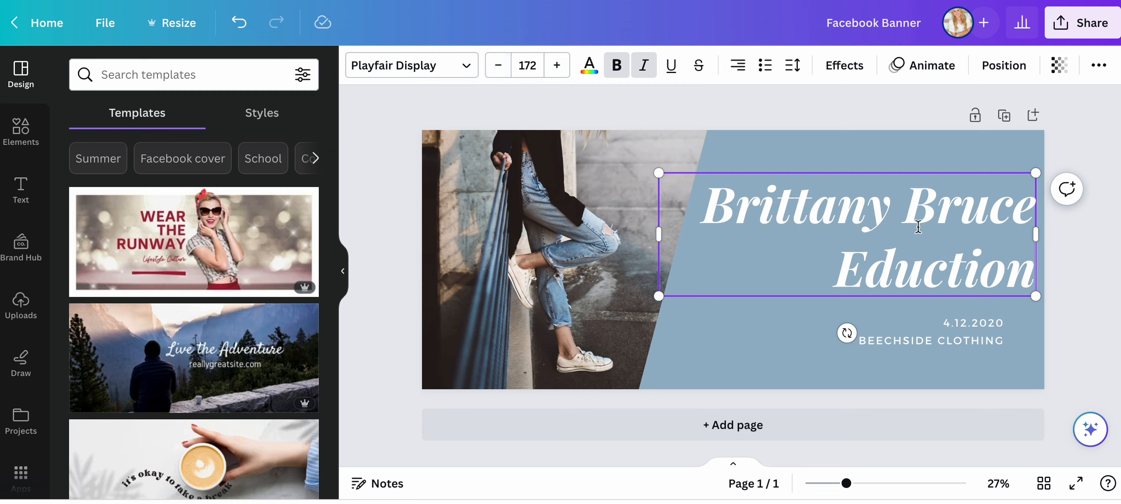
{"action": "left_click", "coordinate": [745, 68]}
{"action": "left_click", "coordinate": [742, 68]}
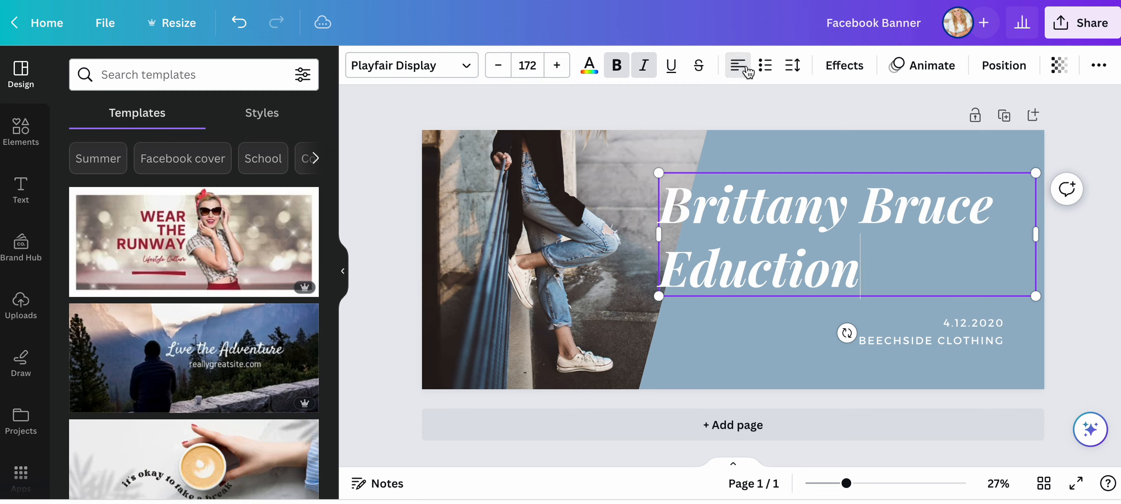
{"action": "left_click", "coordinate": [741, 69]}
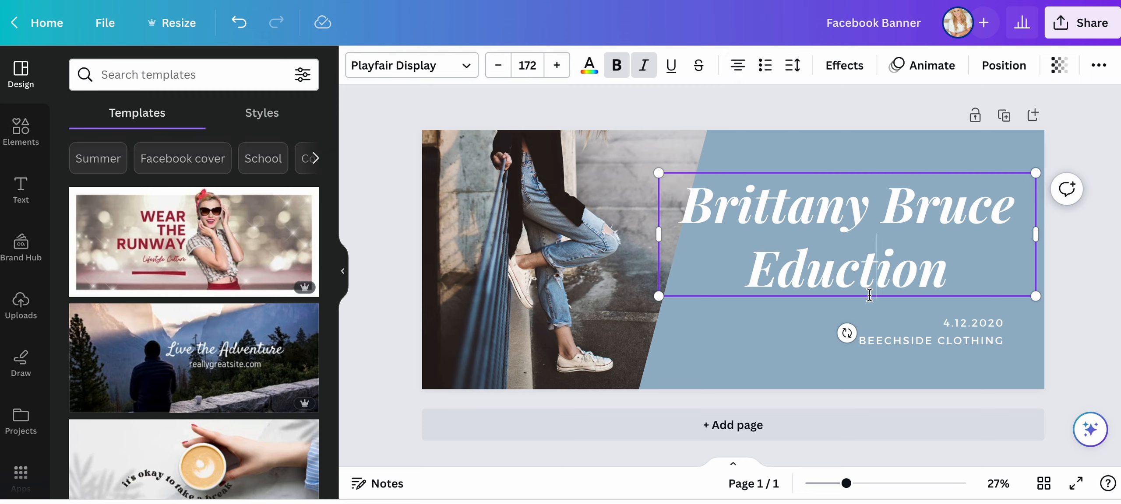
{"action": "left_click", "coordinate": [833, 140]}
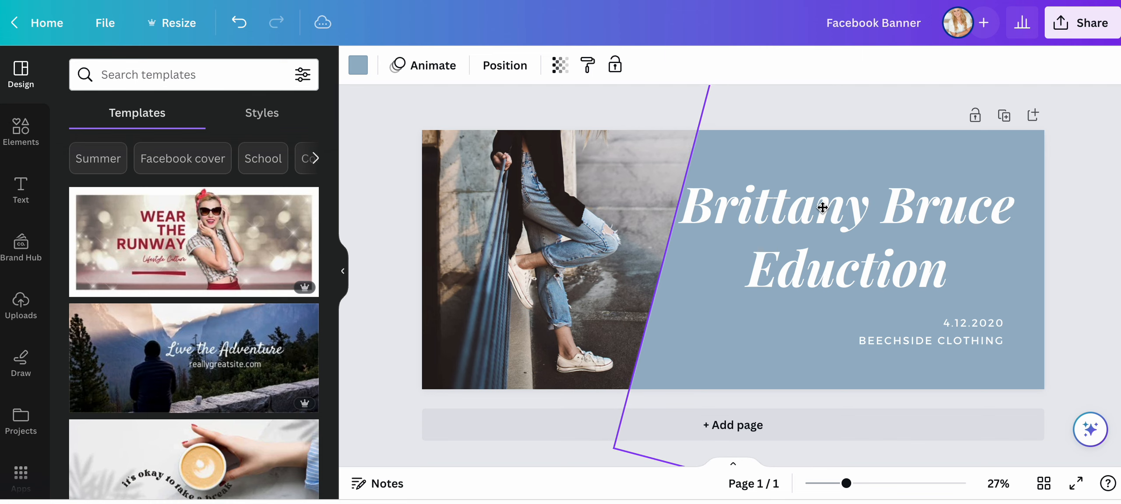
Recolour the diagonal background shape to the darker Brand Kit pink
{"action": "left_click", "coordinate": [848, 237]}
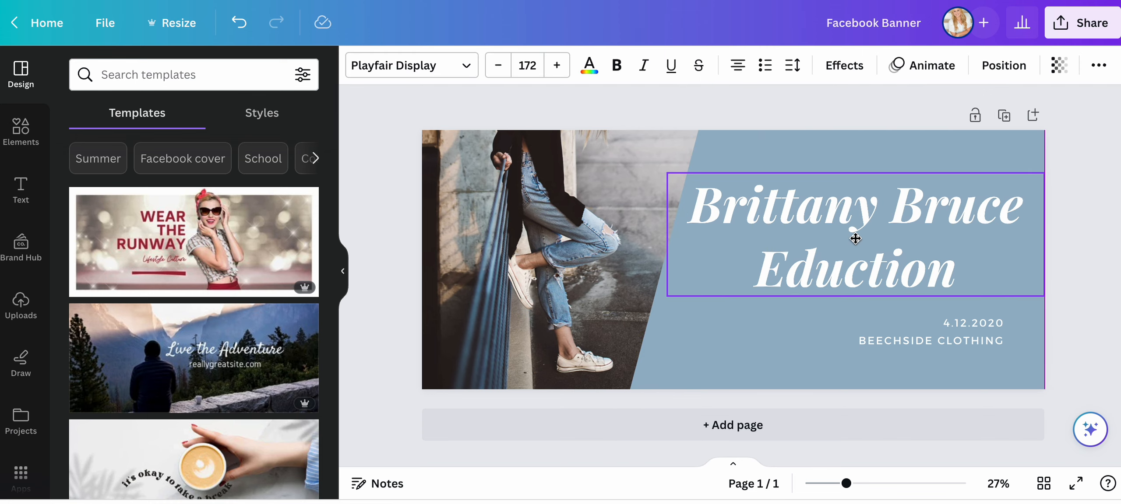
{"action": "left_click", "coordinate": [708, 338]}
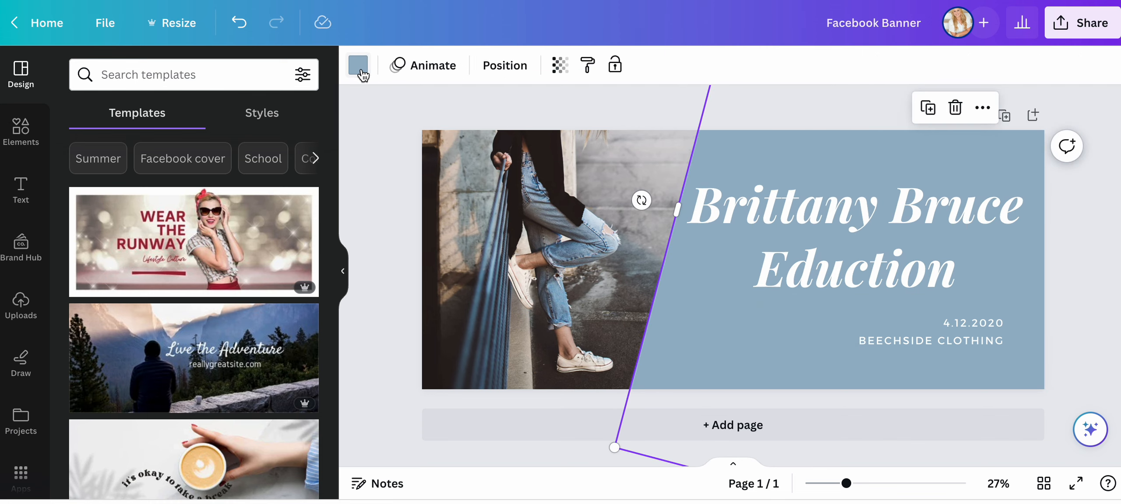
{"action": "left_click", "coordinate": [358, 64]}
{"action": "left_click", "coordinate": [301, 283]}
{"action": "left_click", "coordinate": [261, 287]}
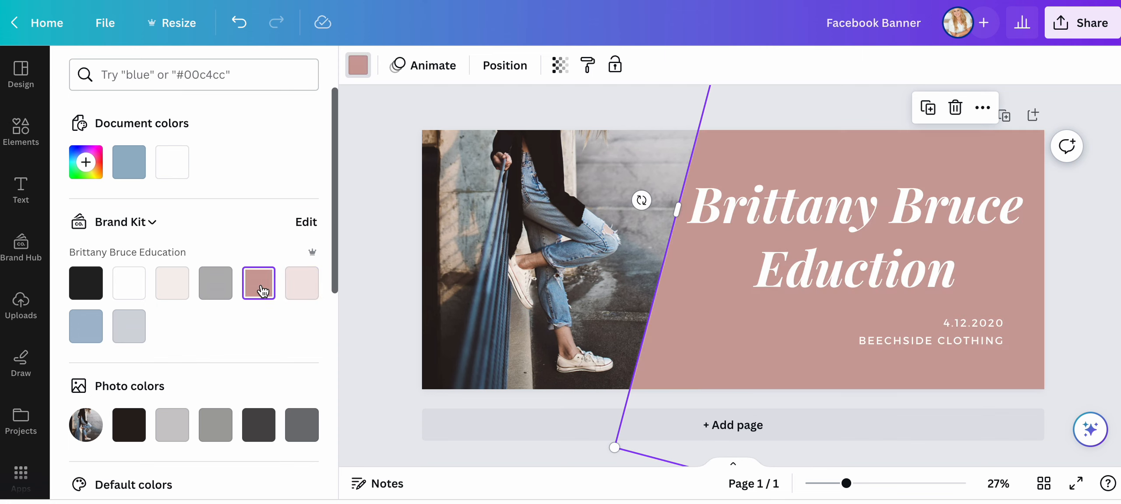
Move and rotate the pink shape, then return it so the photo is uncovered
{"action": "mouse_move", "coordinate": [853, 264]}
{"action": "left_mouse_down"}
{"action": "mouse_move", "coordinate": [854, 253]}
{"action": "mouse_move", "coordinate": [812, 253]}
{"action": "mouse_move", "coordinate": [846, 258]}
{"action": "left_mouse_up"}
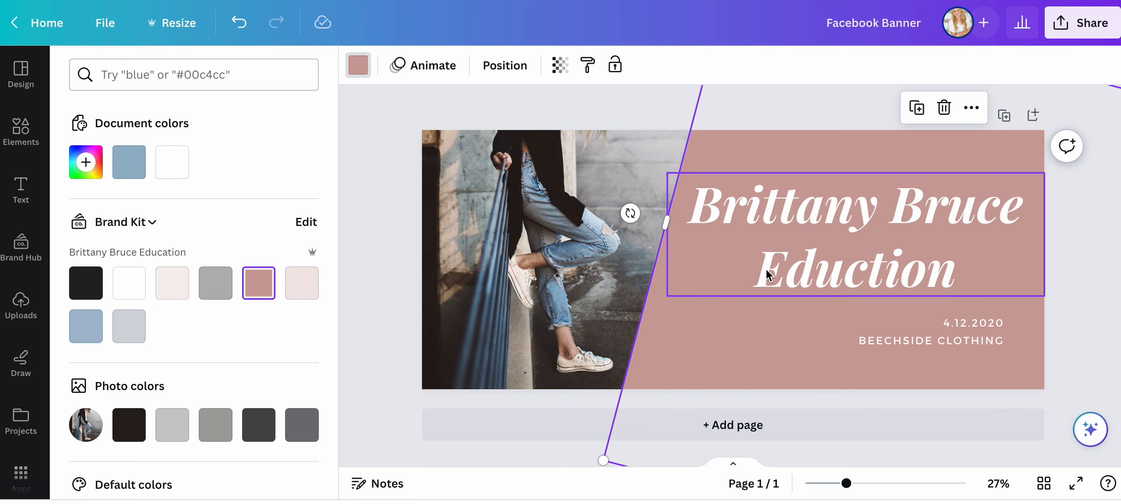
{"action": "left_click_drag", "start_coordinate": [757, 377], "coordinate": [739, 388]}
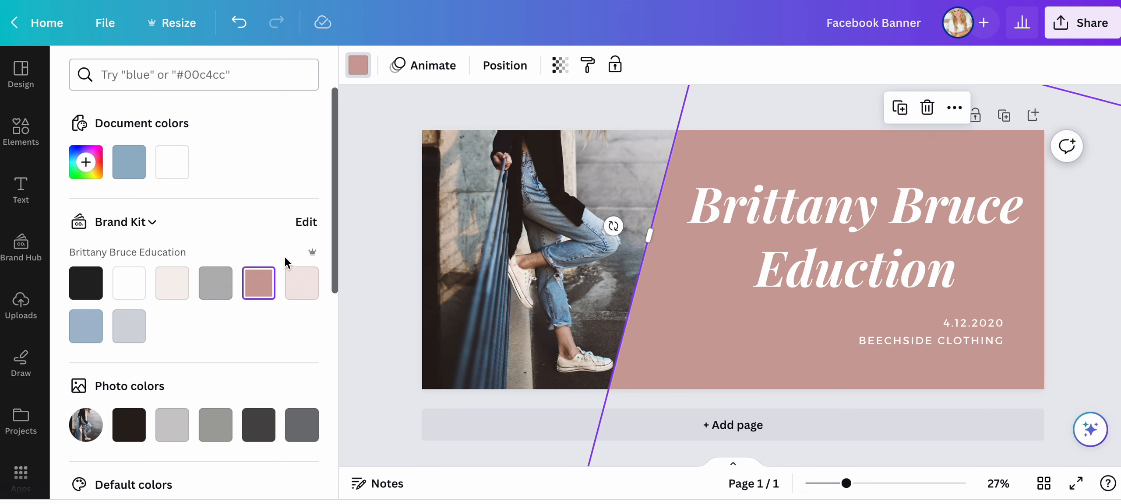
{"action": "left_click", "coordinate": [19, 127]}
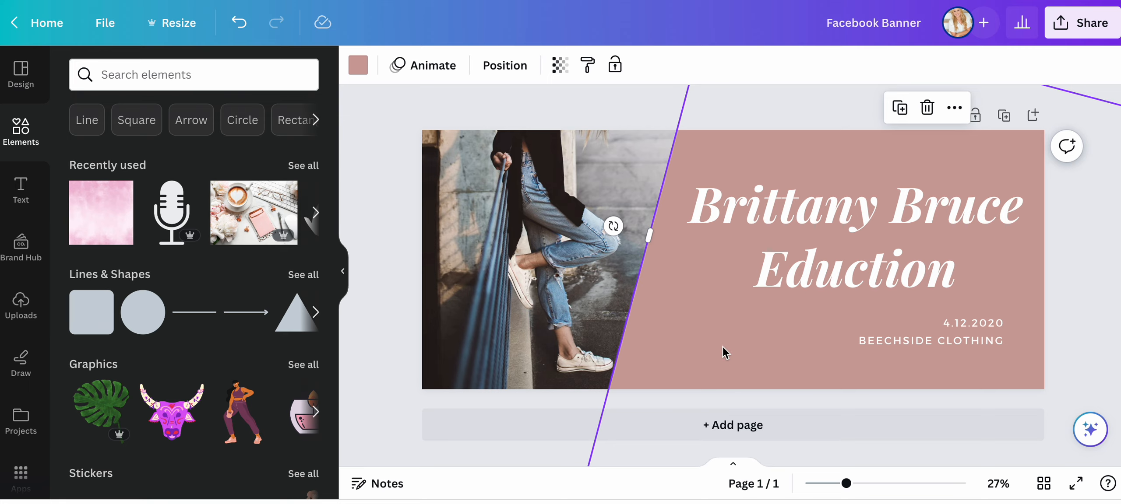
{"action": "left_click_drag", "start_coordinate": [613, 226], "coordinate": [664, 446]}
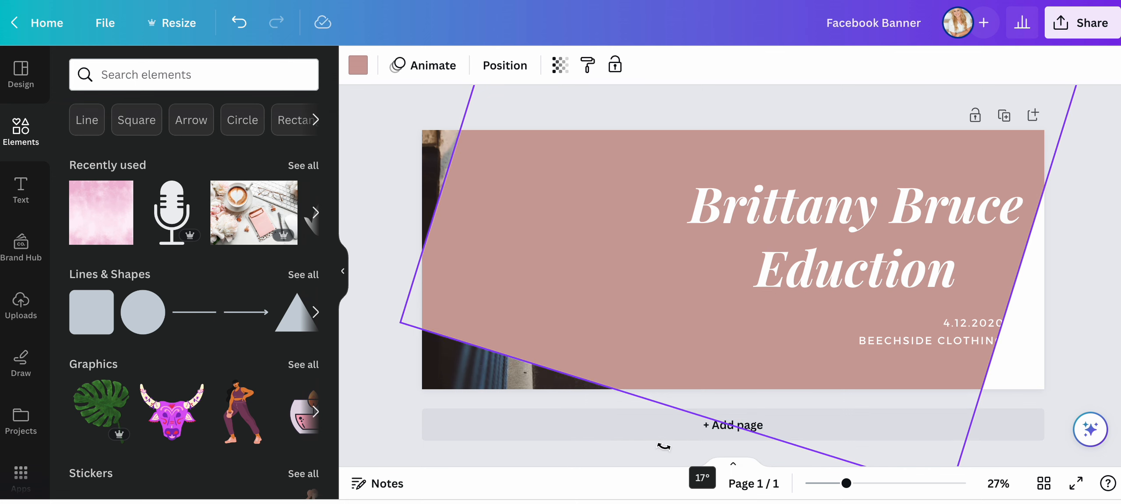
{"action": "left_click_drag", "start_coordinate": [561, 245], "coordinate": [737, 365]}
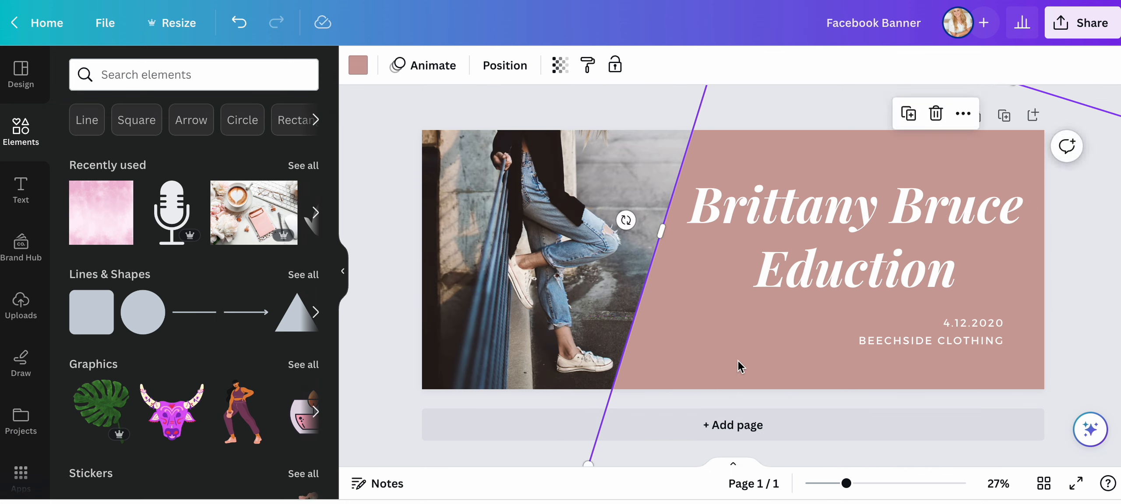
Replace the date and clothing lines with 'BUSINESS EDUCATION FOR CHRISTIAN WOMEN' on one line
{"action": "double_click", "coordinate": [965, 329]}
{"action": "left_click", "coordinate": [942, 329]}
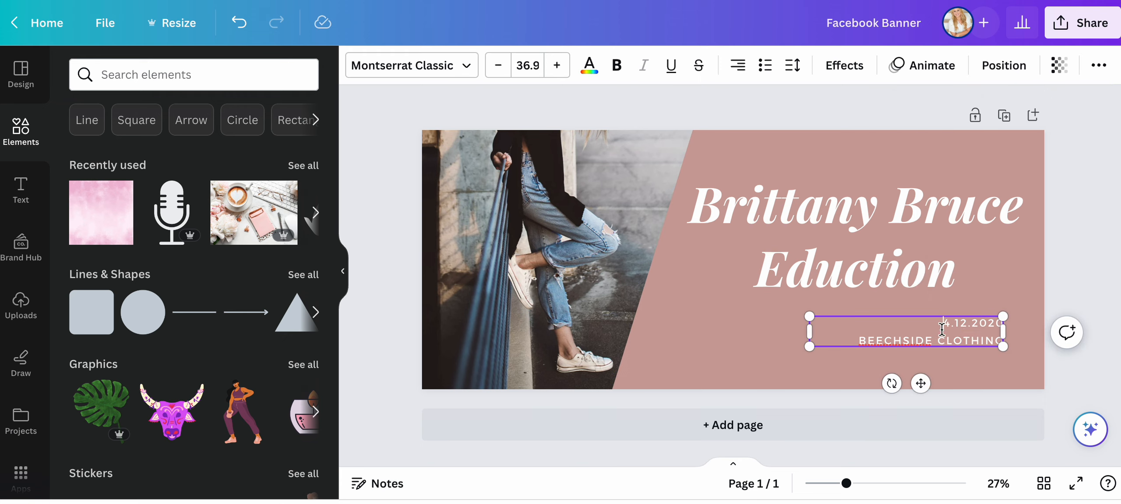
{"action": "left_click_drag", "start_coordinate": [974, 332], "coordinate": [1003, 344]}
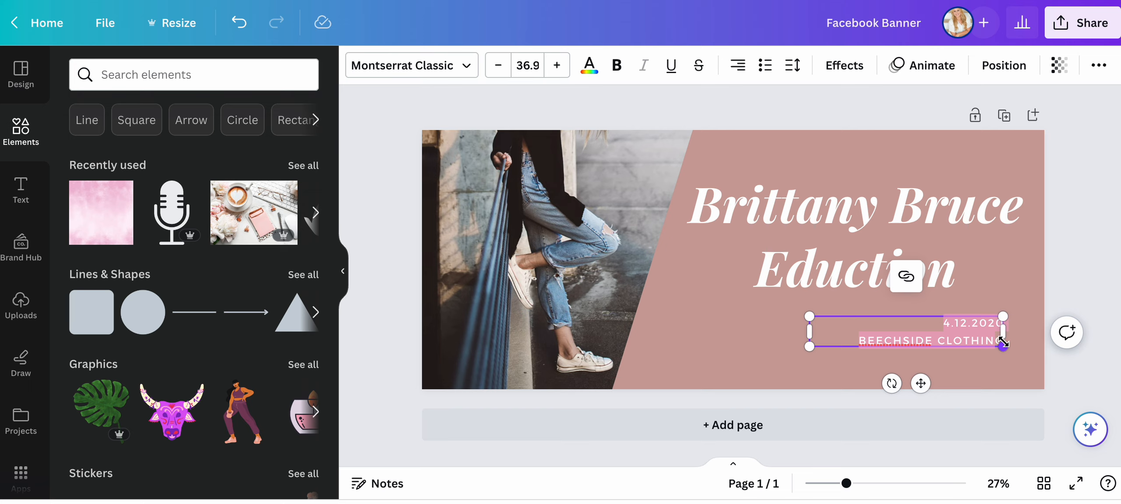
{"action": "type", "text": "BUSINESS EDUC"}
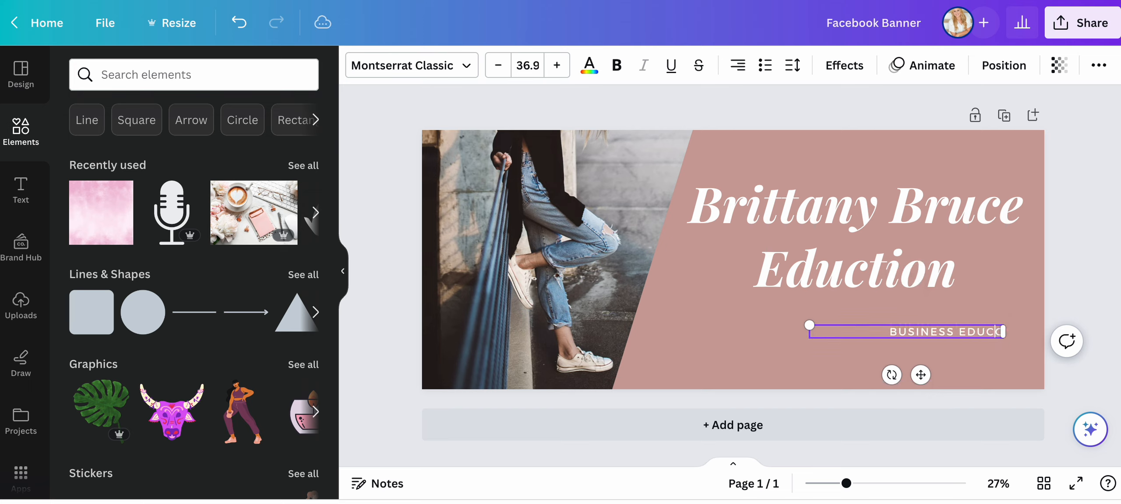
{"action": "type", "text": "ATION FOR CHRIST"}
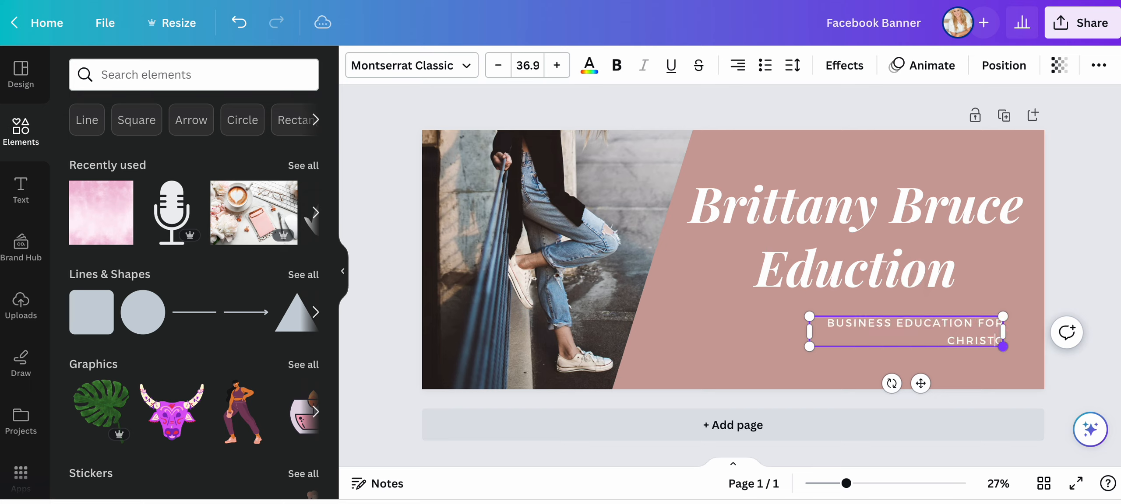
{"action": "type", "text": "IAN WOMEN"}
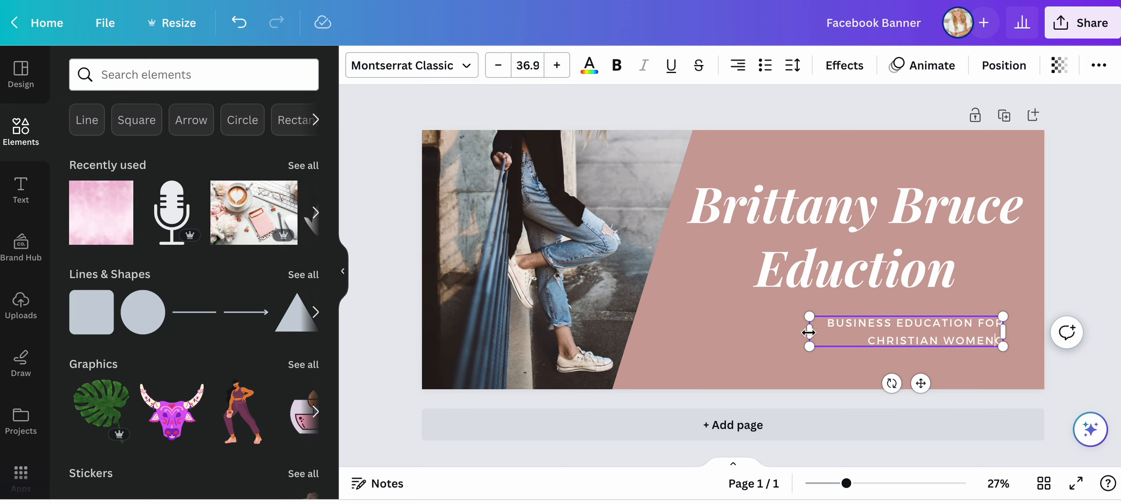
{"action": "left_click_drag", "start_coordinate": [808, 332], "coordinate": [658, 331]}
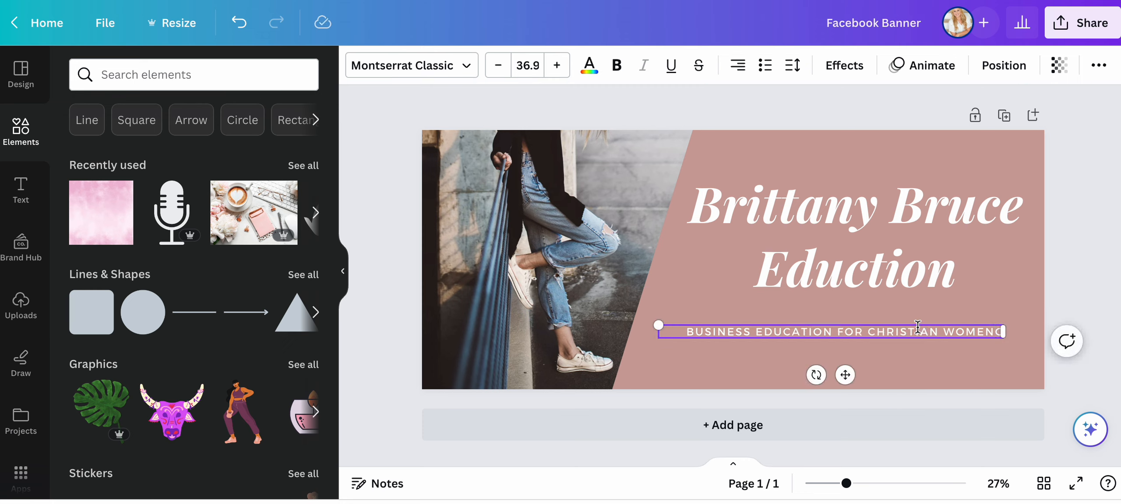
Centre the subtitle beneath the two-line title
{"action": "left_click", "coordinate": [886, 252]}
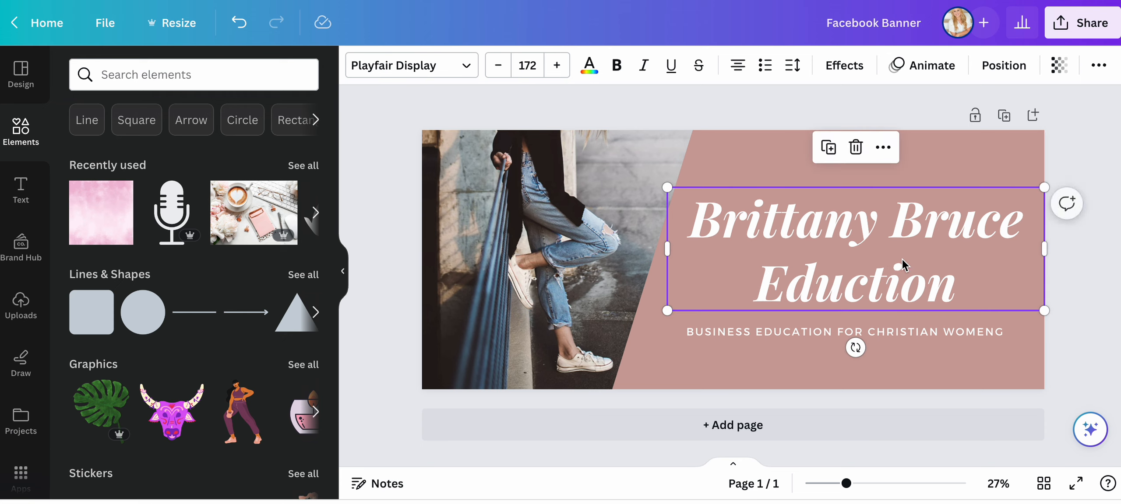
{"action": "left_click", "coordinate": [1074, 339]}
{"action": "left_click", "coordinate": [966, 329]}
{"action": "mouse_move", "coordinate": [966, 330]}
{"action": "left_mouse_down"}
{"action": "mouse_move", "coordinate": [981, 331]}
{"action": "mouse_move", "coordinate": [972, 329]}
{"action": "left_mouse_up"}
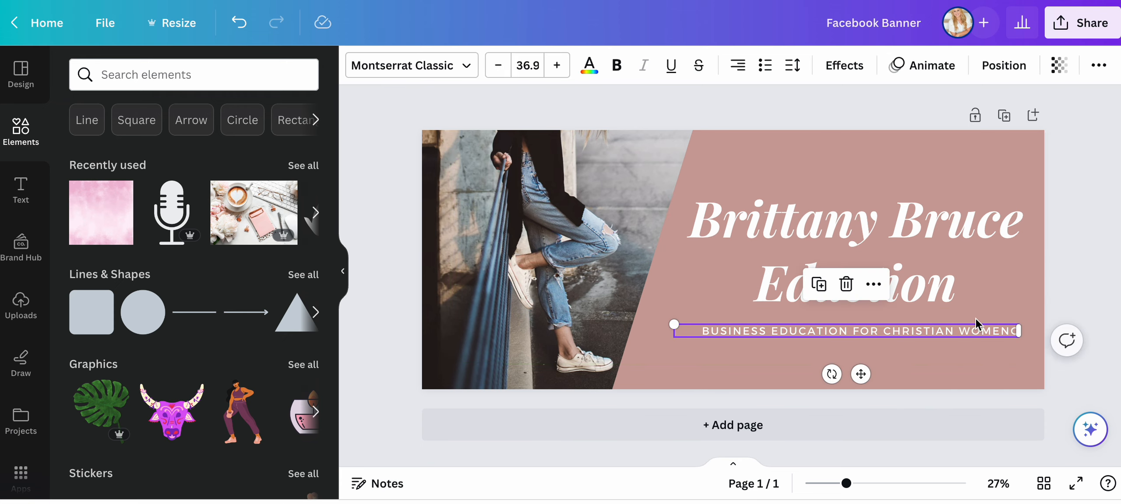
{"action": "left_click", "coordinate": [951, 239]}
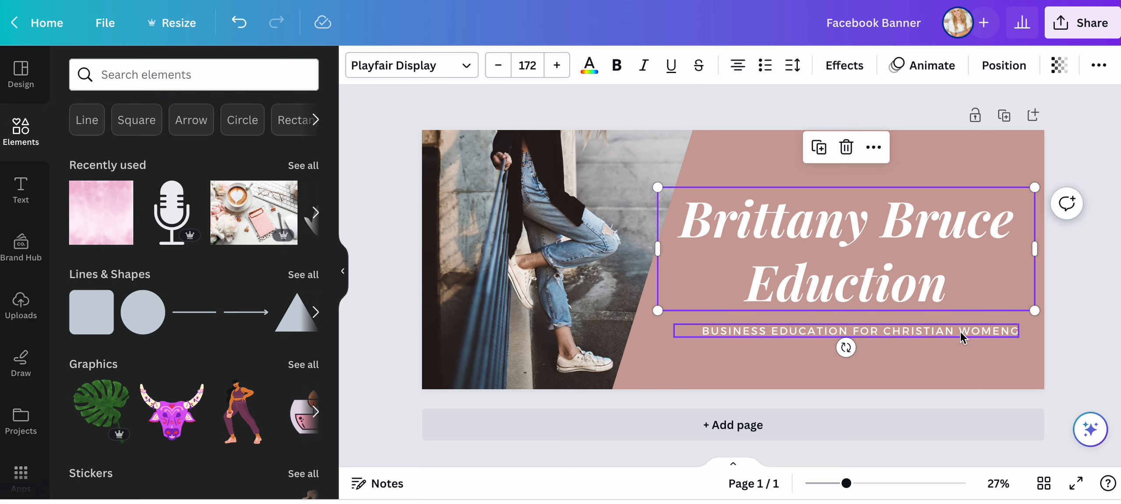
{"action": "left_click", "coordinate": [960, 332]}
Delete the stray character after WOMEN and nudge the subtitle slightly left
{"action": "left_click", "coordinate": [981, 329]}
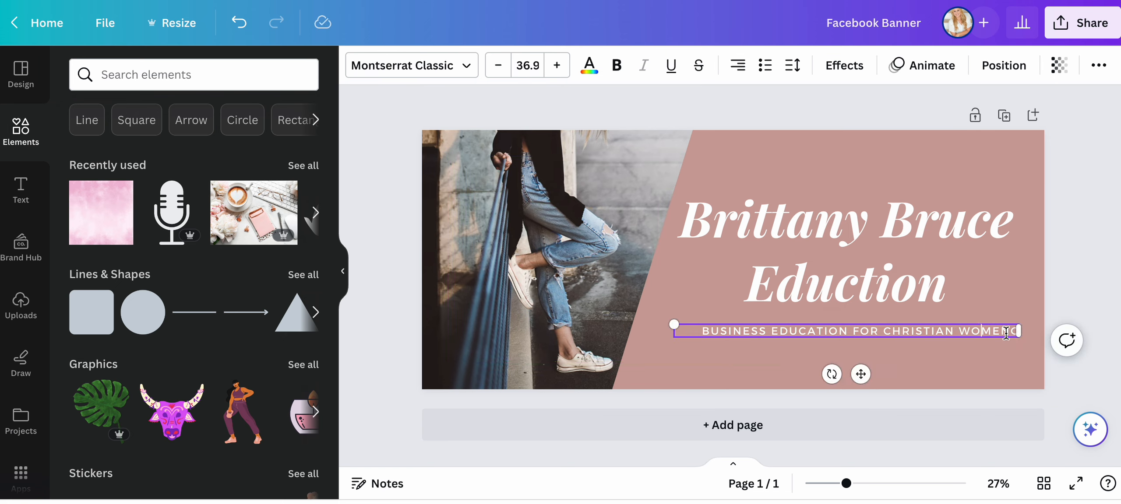
{"action": "key", "text": "BackSpace"}
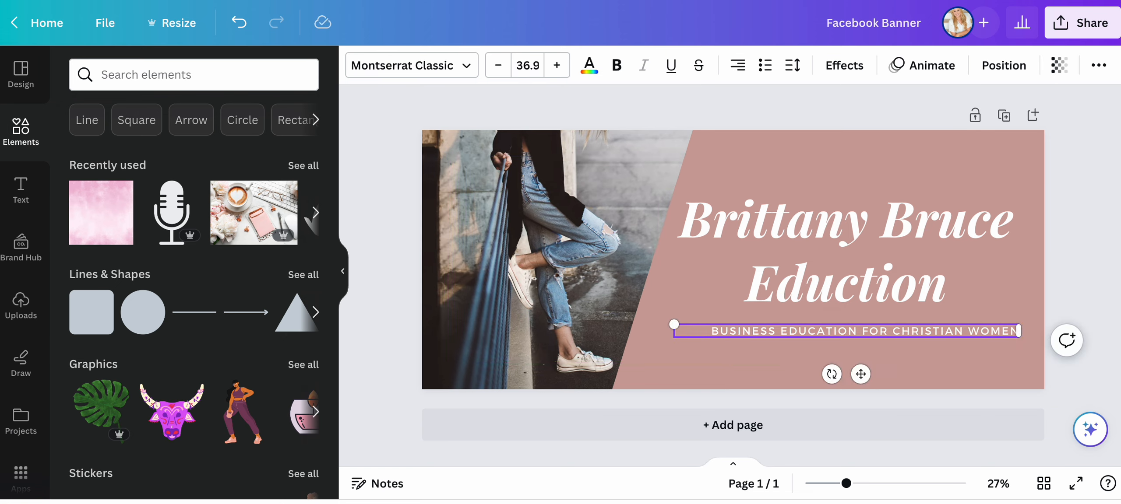
{"action": "left_click", "coordinate": [1016, 355]}
{"action": "left_click", "coordinate": [961, 333]}
{"action": "left_click_drag", "start_coordinate": [961, 333], "coordinate": [944, 335]}
{"action": "left_click", "coordinate": [966, 384]}
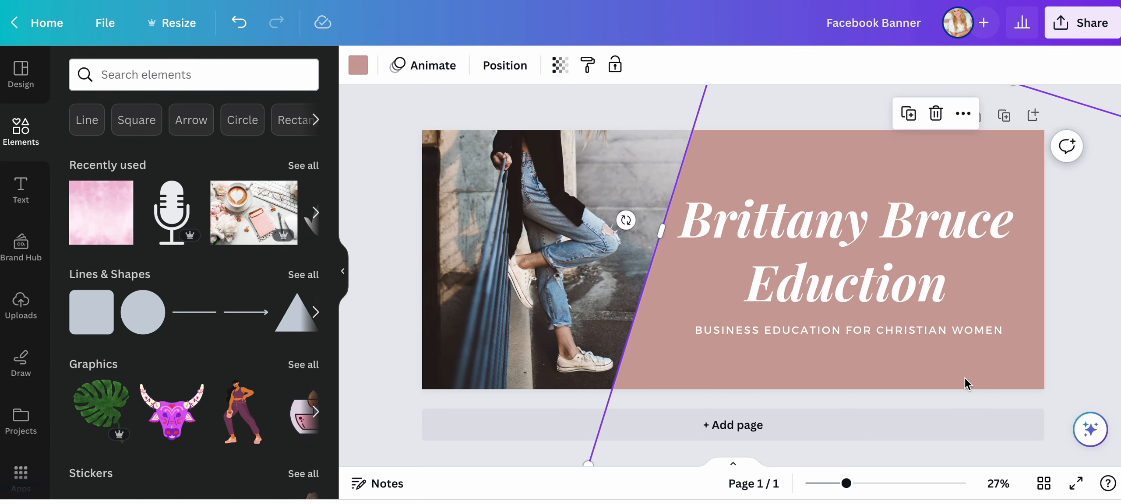
{"action": "left_click", "coordinate": [513, 218]}
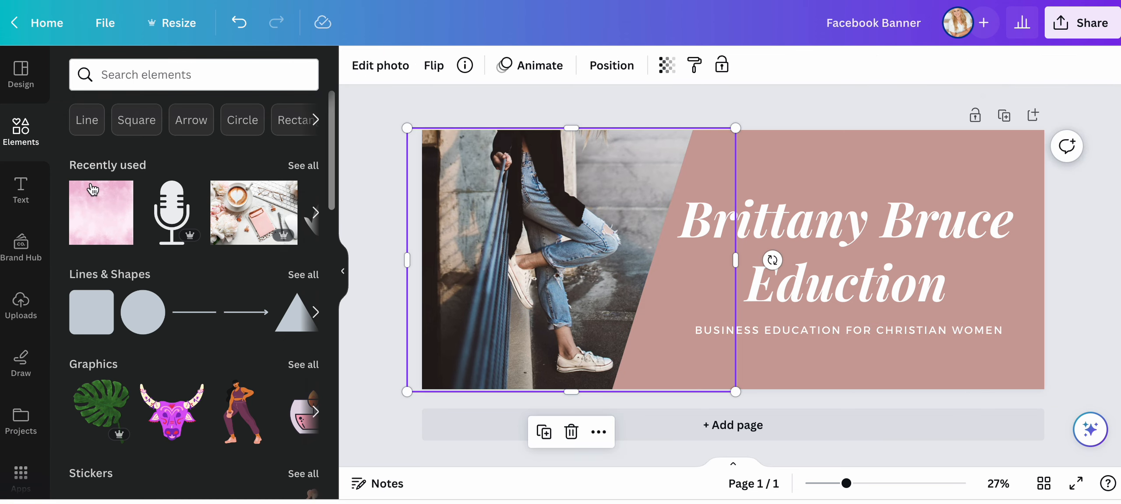
Drag the uploaded hat portrait from Uploads onto the jeans photo frame
{"action": "left_click", "coordinate": [21, 306]}
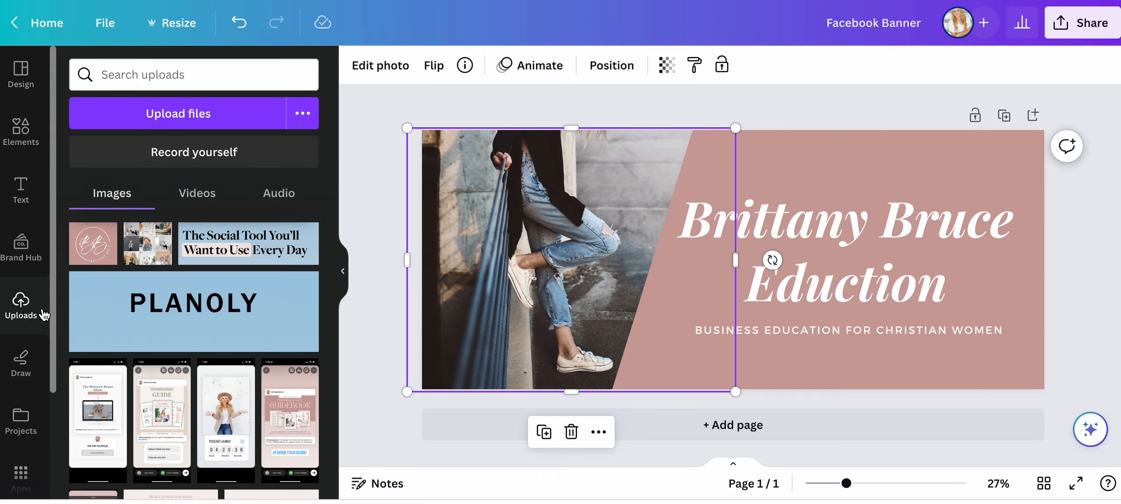
{"action": "scroll", "coordinate": [177, 350], "scroll_direction": "down", "scroll_amount": 15}
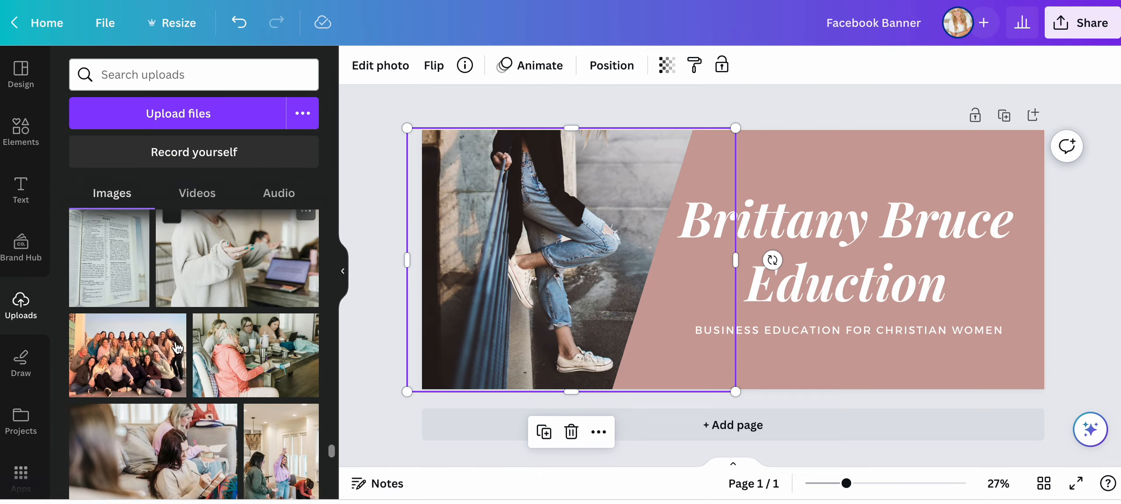
{"action": "scroll", "coordinate": [176, 347], "scroll_direction": "down", "scroll_amount": 10}
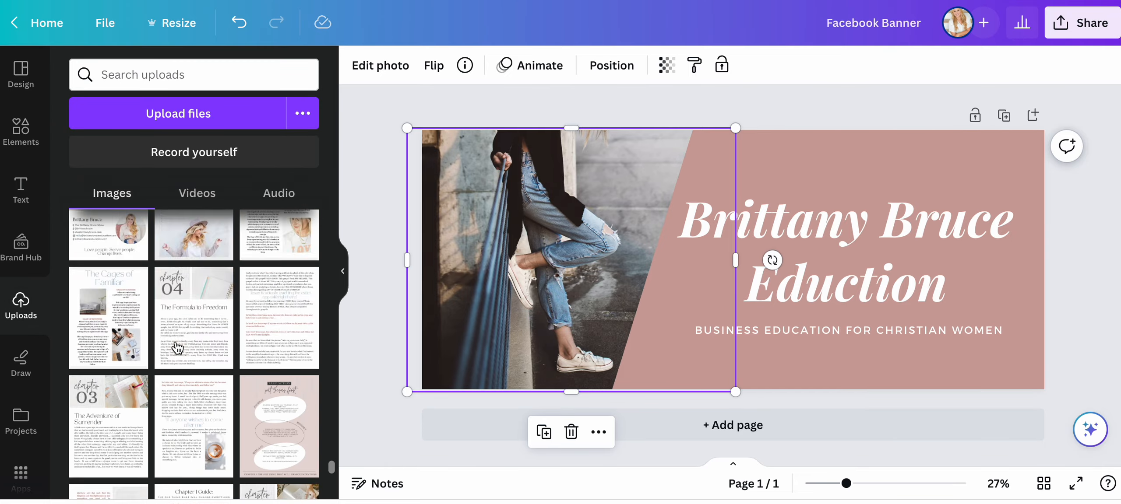
{"action": "scroll", "coordinate": [178, 348], "scroll_direction": "down", "scroll_amount": 10}
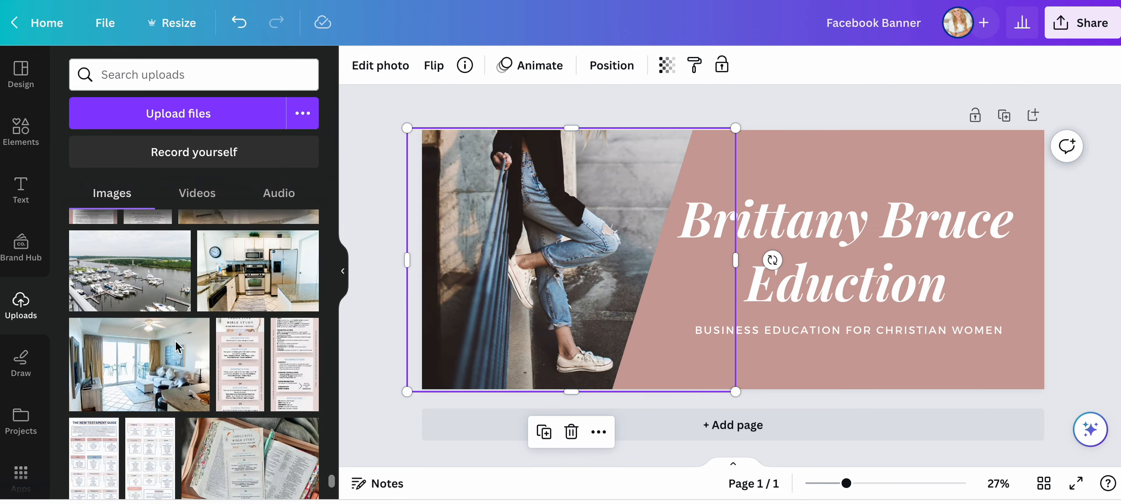
{"action": "scroll", "coordinate": [177, 348], "scroll_direction": "up", "scroll_amount": 10}
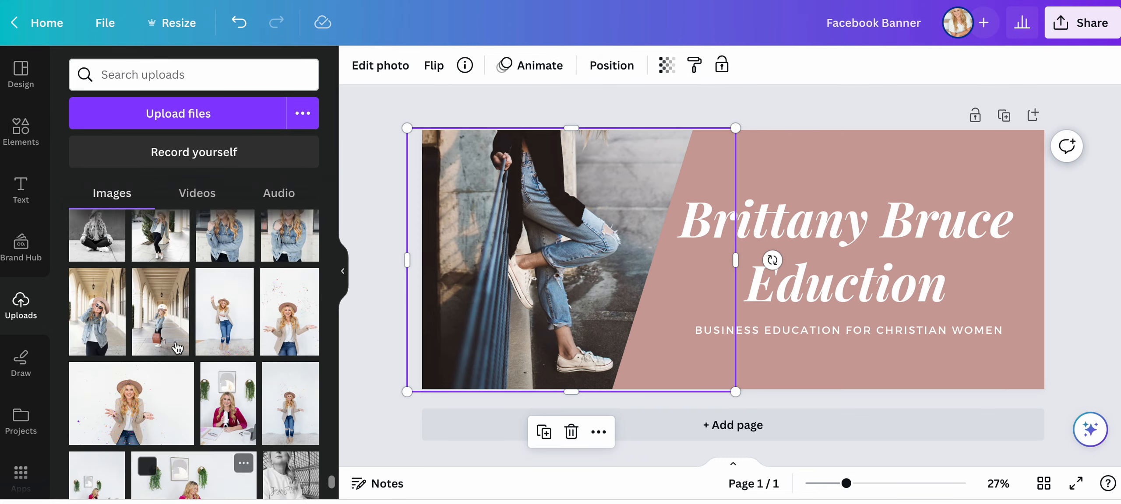
{"action": "scroll", "coordinate": [178, 348], "scroll_direction": "up", "scroll_amount": 5}
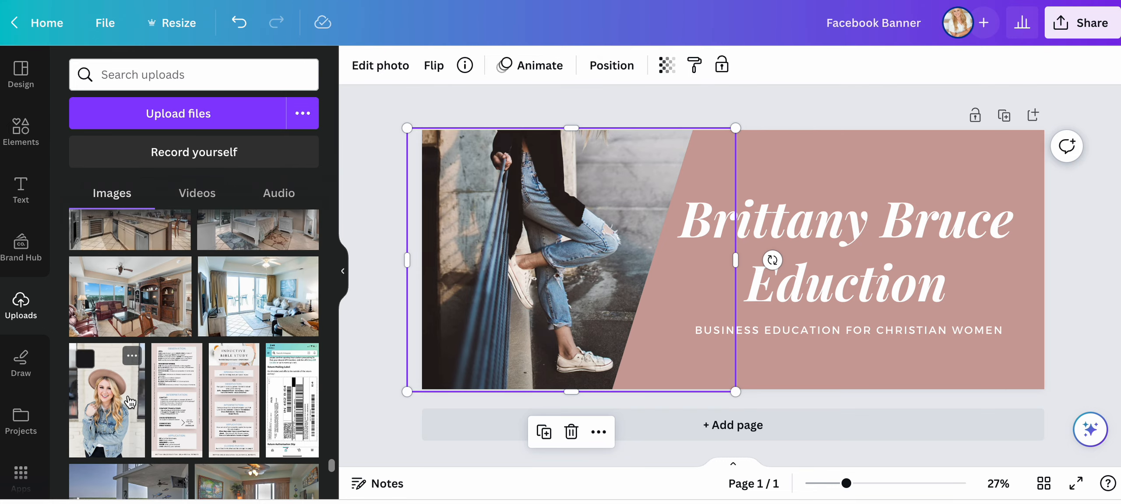
{"action": "left_click_drag", "start_coordinate": [360, 320], "coordinate": [513, 270]}
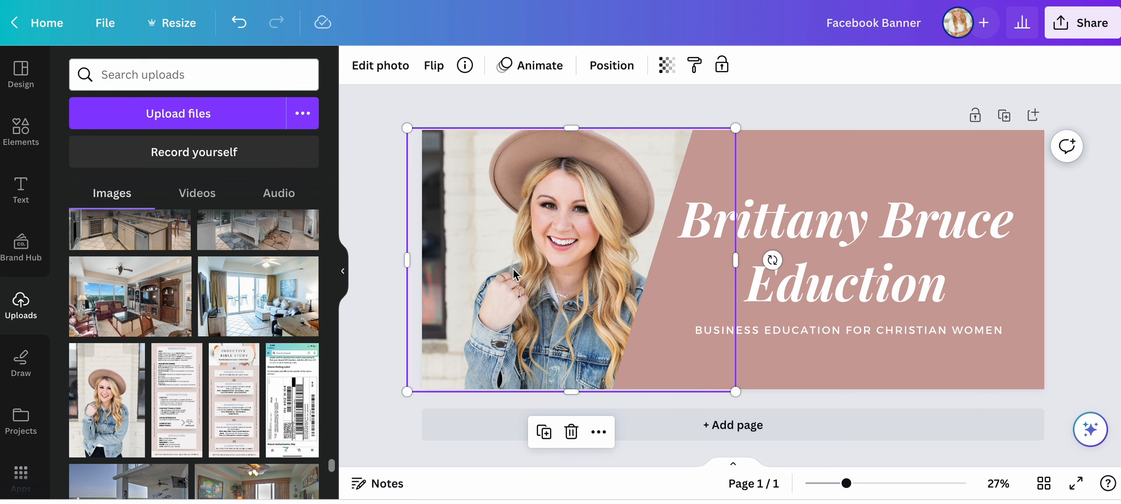
Crop the hat portrait, enlarging and shifting it up to fill the frame
{"action": "double_click", "coordinate": [584, 254]}
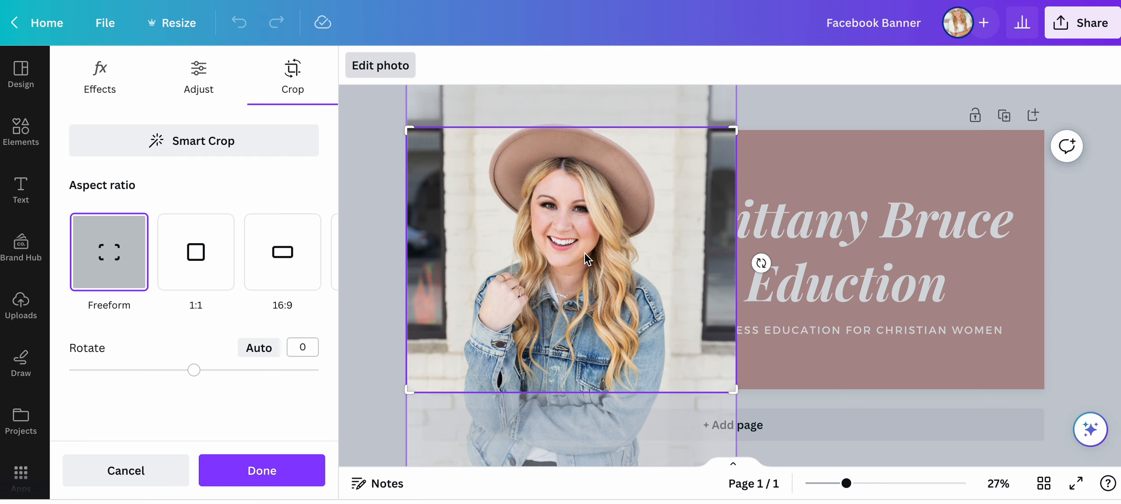
{"action": "scroll", "coordinate": [666, 399], "scroll_direction": "down", "scroll_amount": 2}
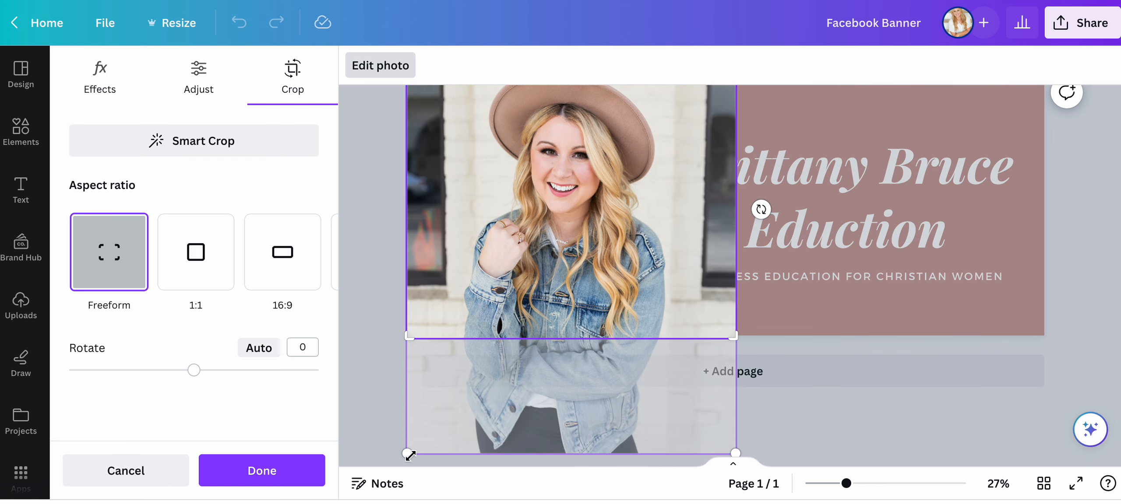
{"action": "left_click_drag", "start_coordinate": [406, 455], "coordinate": [343, 479]}
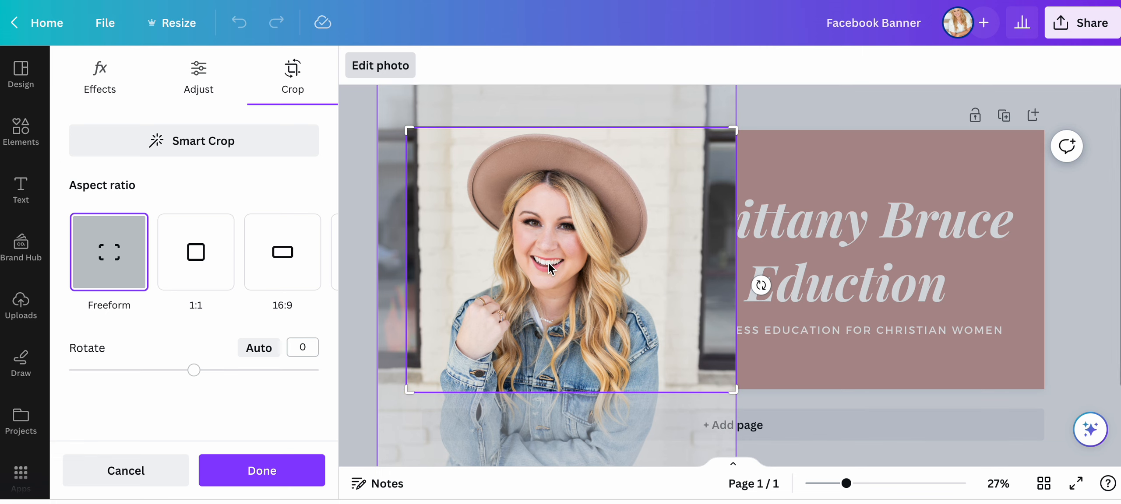
{"action": "left_click_drag", "start_coordinate": [548, 263], "coordinate": [491, 248]}
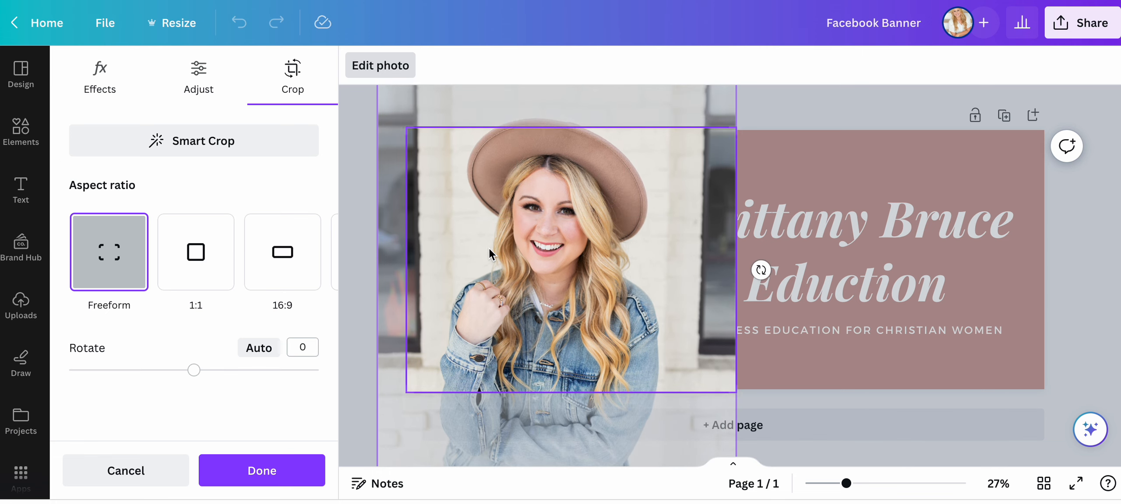
{"action": "scroll", "coordinate": [489, 248], "scroll_direction": "down", "scroll_amount": 3}
{"action": "left_click_drag", "start_coordinate": [378, 440], "coordinate": [364, 456]}
{"action": "left_click", "coordinate": [890, 423]}
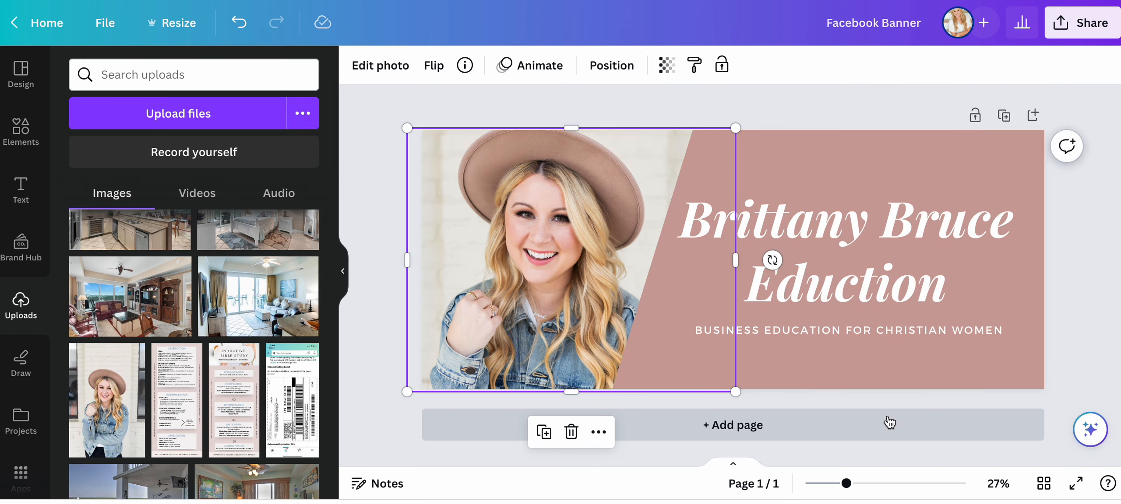
Add a blank second page to the banner design
{"action": "left_click", "coordinate": [1099, 302]}
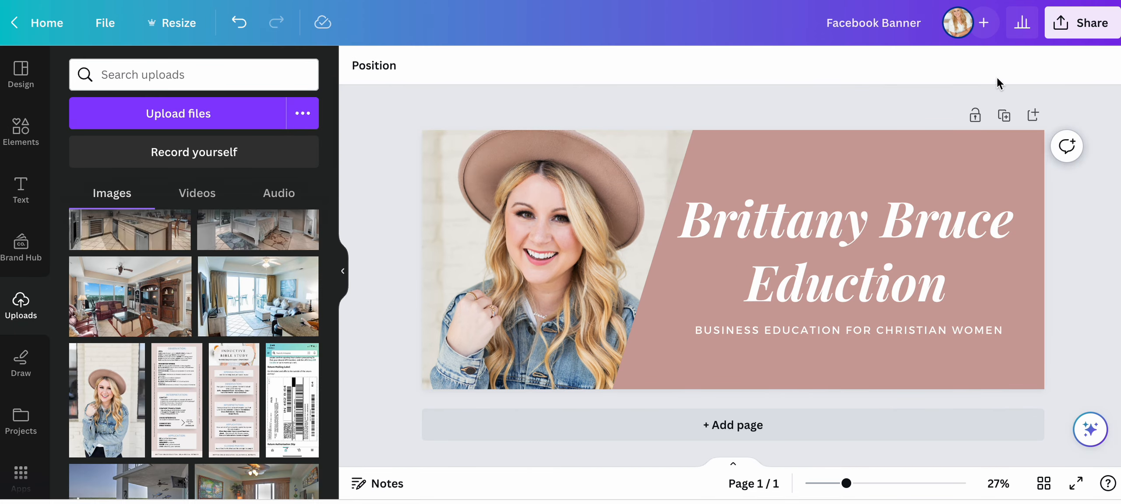
{"action": "left_click", "coordinate": [511, 430]}
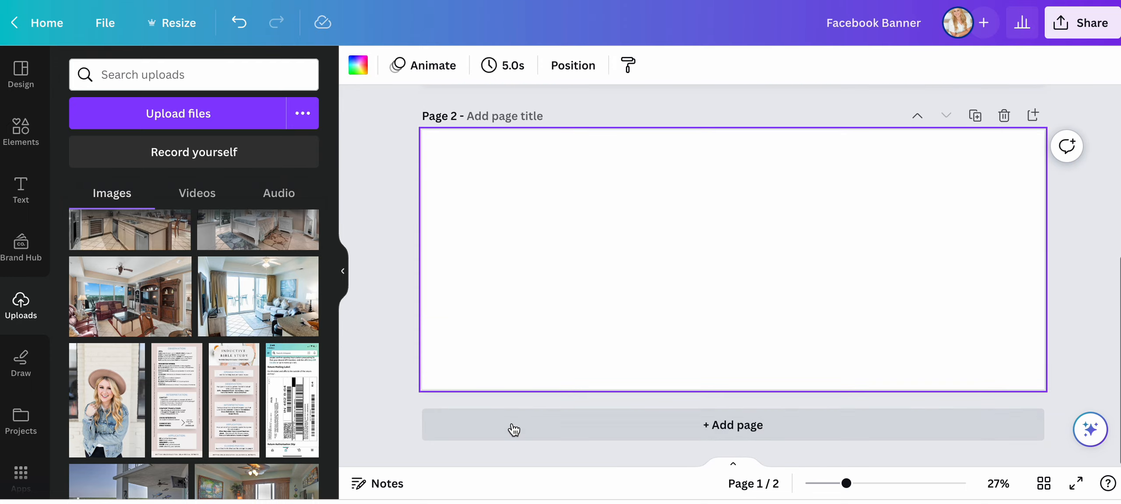
{"action": "left_click", "coordinate": [21, 72]}
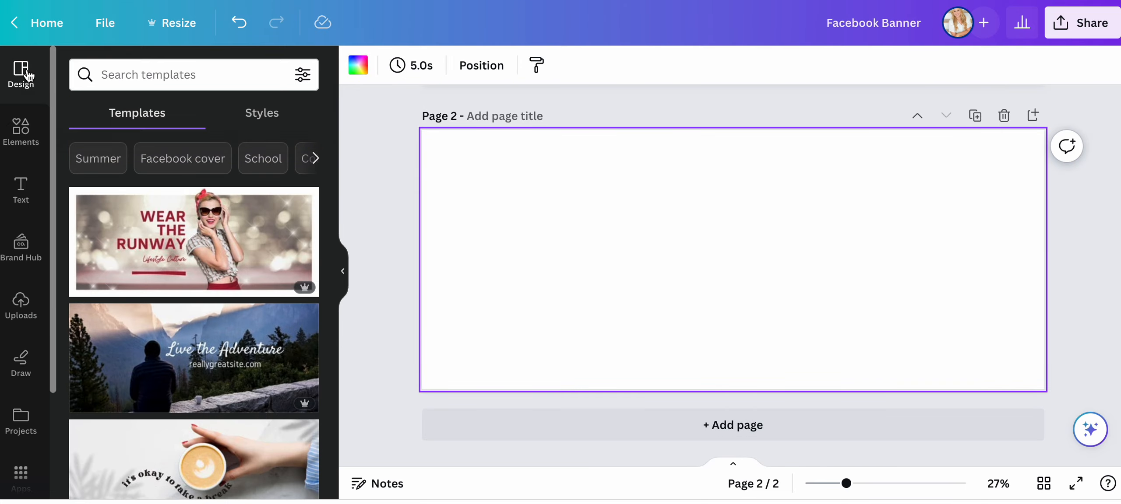
{"action": "scroll", "coordinate": [160, 351], "scroll_direction": "down", "scroll_amount": 10}
{"action": "scroll", "coordinate": [160, 352], "scroll_direction": "down", "scroll_amount": 1}
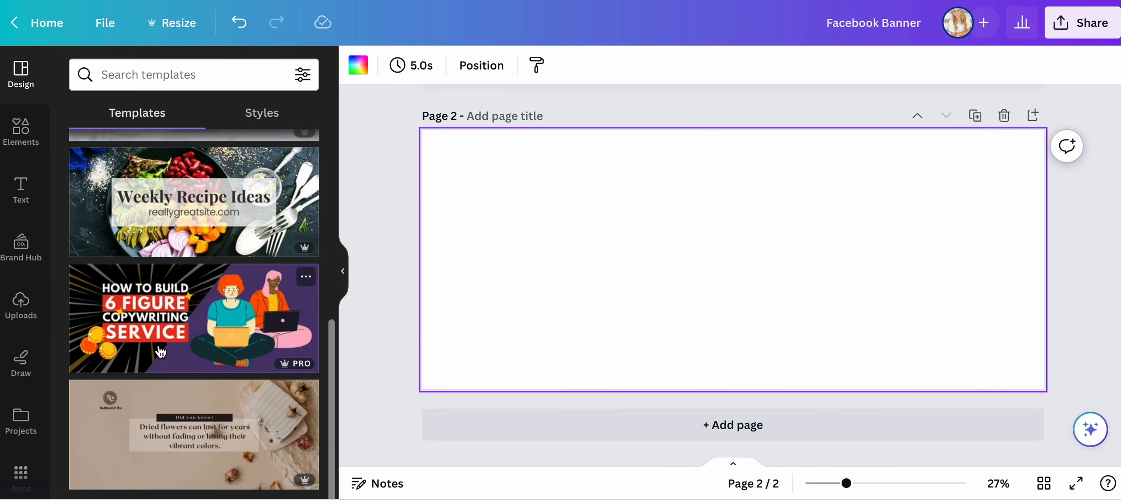
{"action": "scroll", "coordinate": [160, 352], "scroll_direction": "up", "scroll_amount": 10}
Search templates for 'facebook banner' and apply Wear the Runway to page 2
{"action": "left_click", "coordinate": [158, 73]}
{"action": "type", "text": "faceb"}
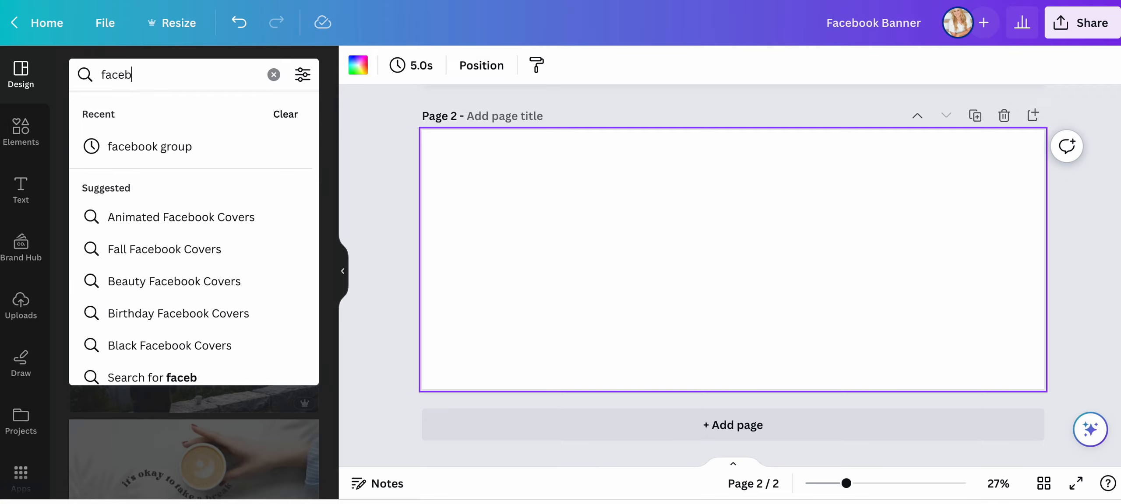
{"action": "type", "text": "ook banner"}
{"action": "key", "text": "Return"}
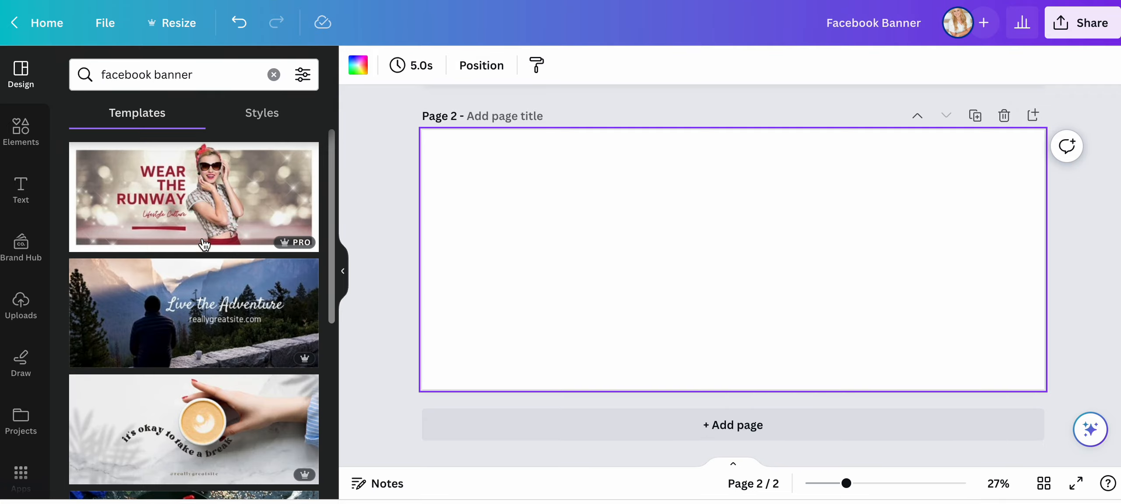
{"action": "scroll", "coordinate": [219, 326], "scroll_direction": "down", "scroll_amount": 5}
{"action": "scroll", "coordinate": [219, 327], "scroll_direction": "down", "scroll_amount": 2}
{"action": "scroll", "coordinate": [219, 326], "scroll_direction": "up", "scroll_amount": 5}
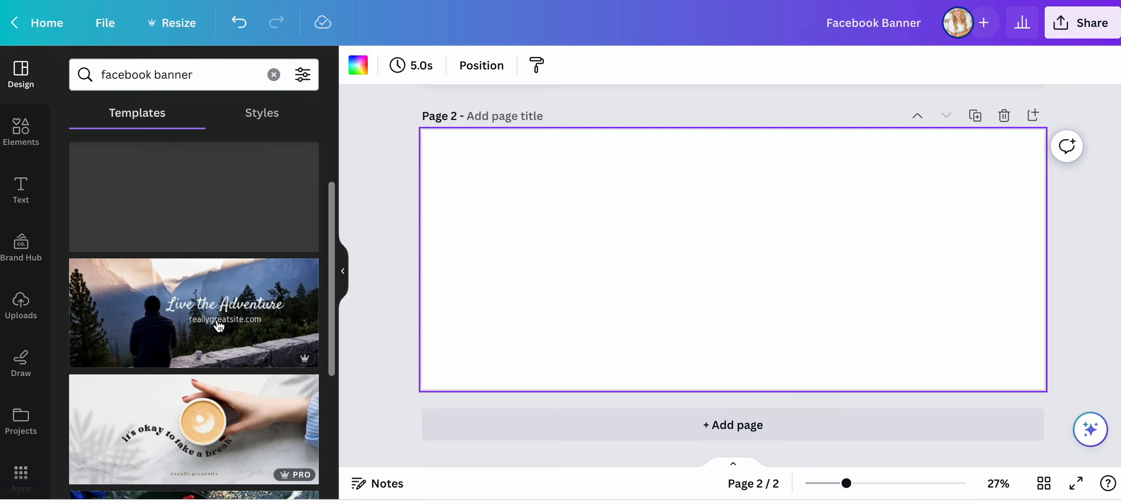
{"action": "left_click", "coordinate": [183, 212]}
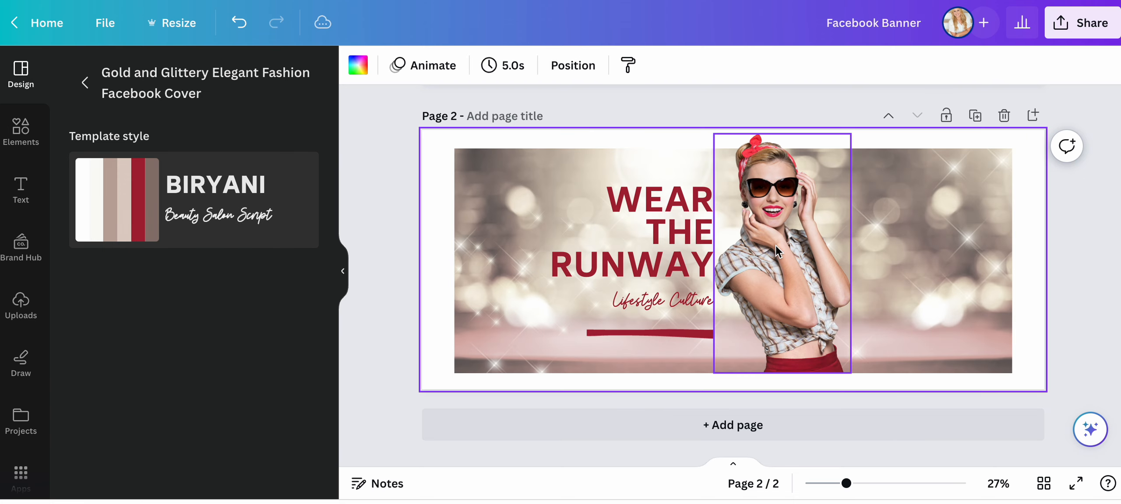
Delete the model photo from page 2 and browse the uploaded images
{"action": "left_click", "coordinate": [777, 251]}
{"action": "key", "text": "Delete"}
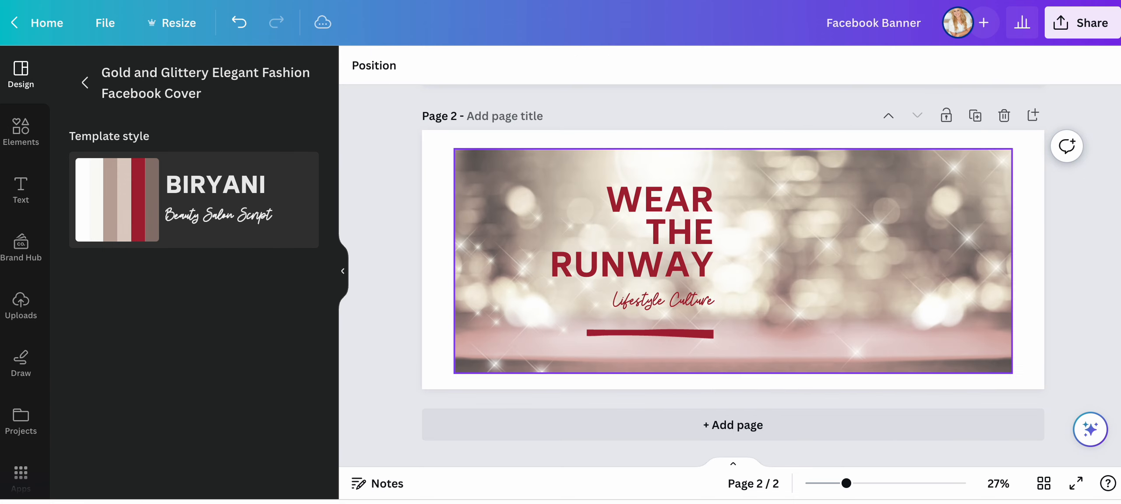
{"action": "left_click", "coordinate": [14, 134]}
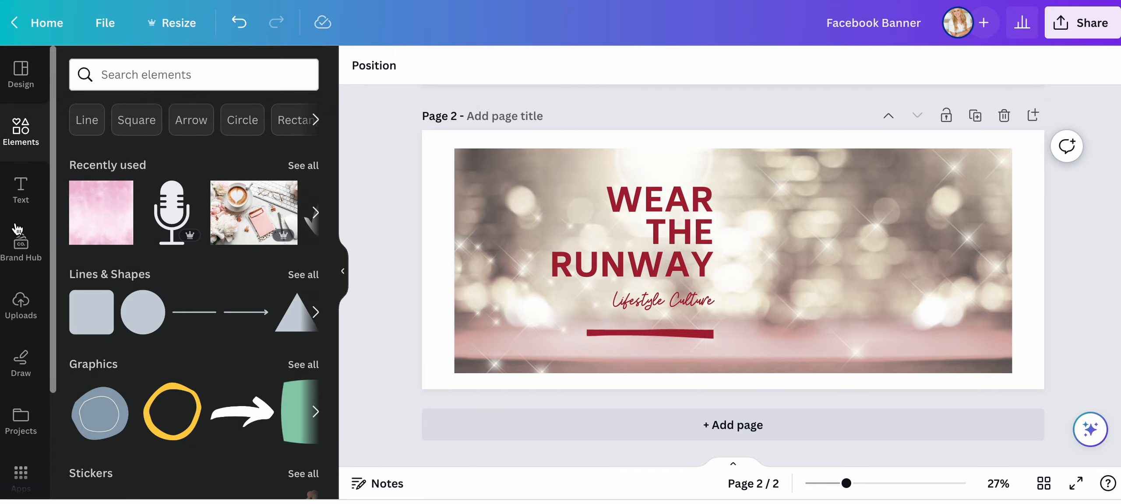
{"action": "left_click", "coordinate": [22, 307]}
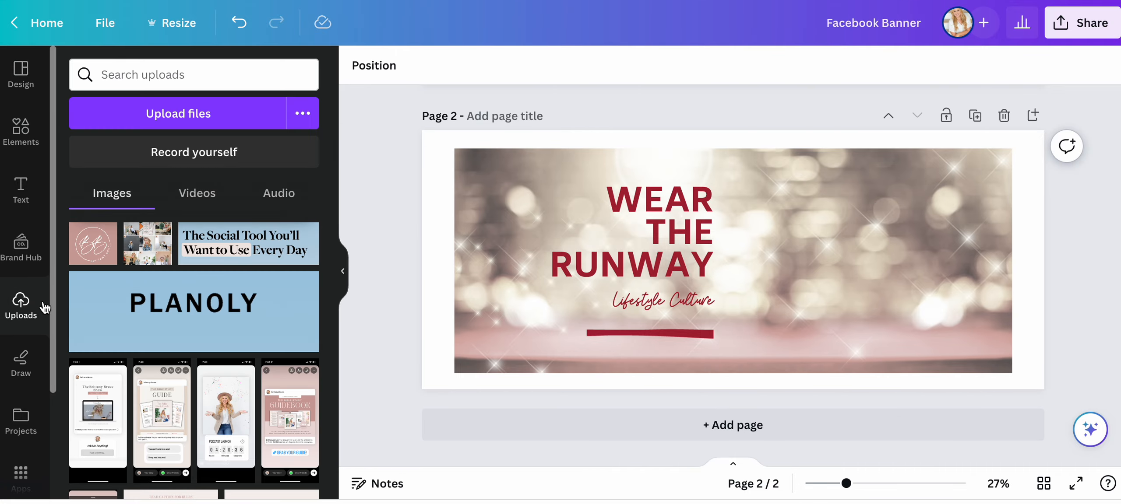
{"action": "scroll", "coordinate": [165, 300], "scroll_direction": "down", "scroll_amount": 15}
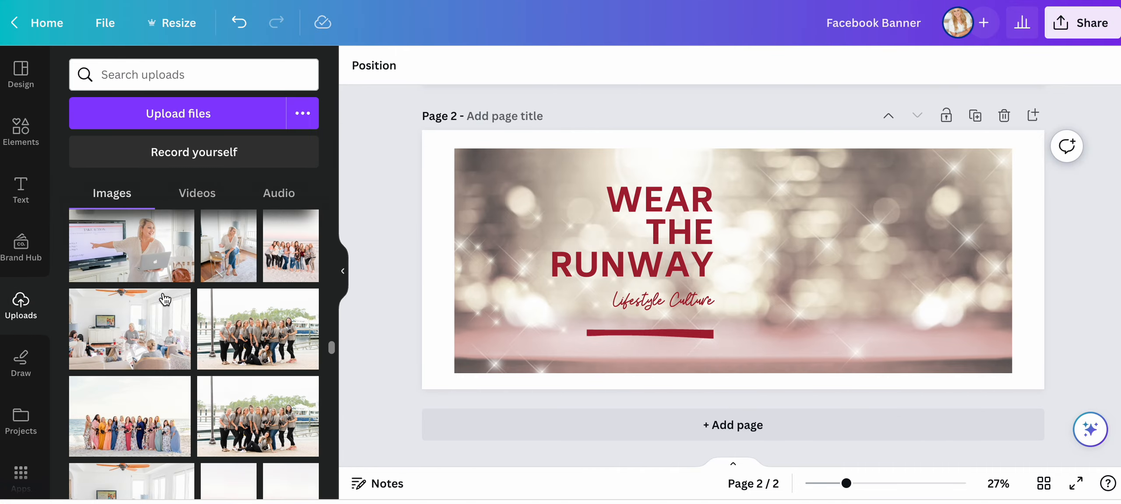
{"action": "scroll", "coordinate": [164, 300], "scroll_direction": "down", "scroll_amount": 15}
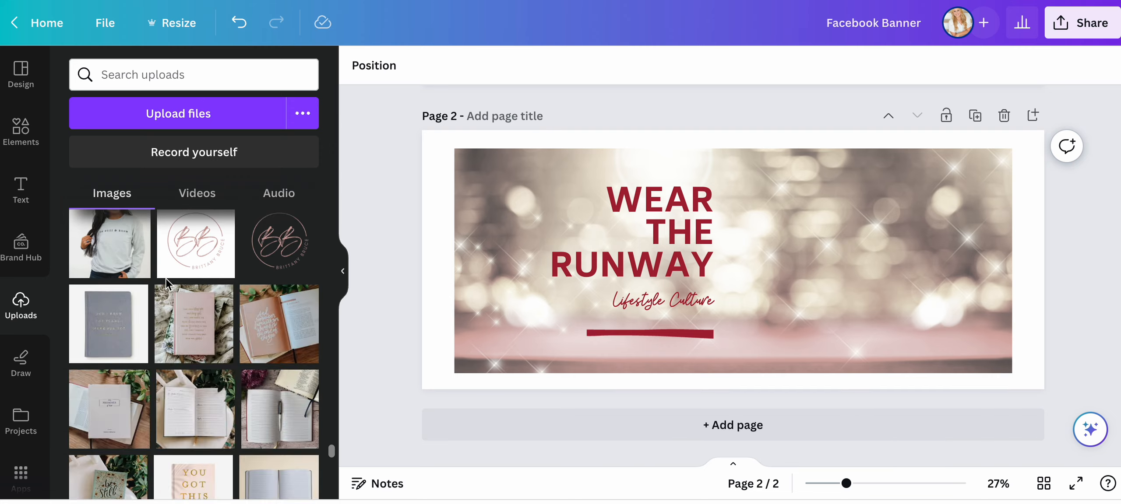
{"action": "scroll", "coordinate": [165, 279], "scroll_direction": "down", "scroll_amount": 15}
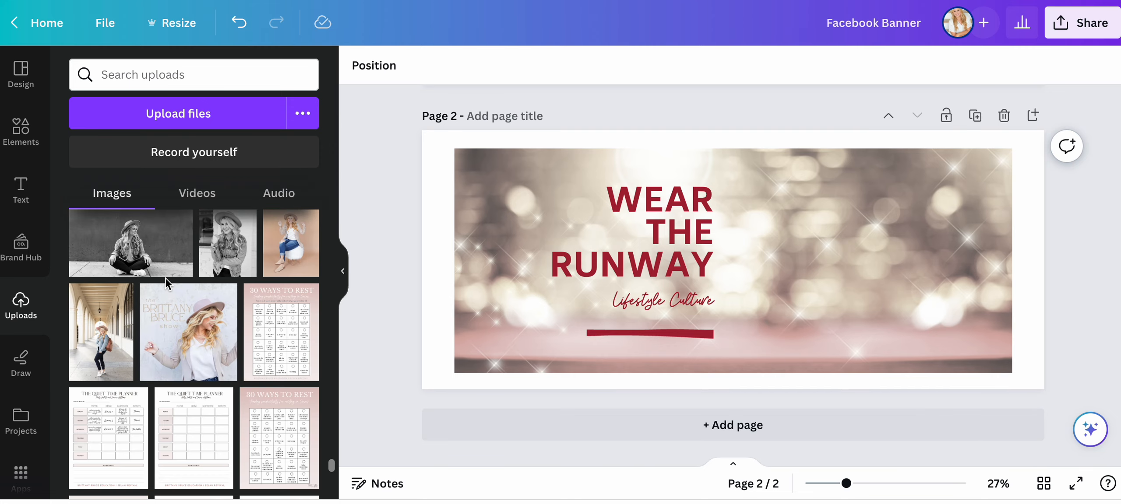
{"action": "scroll", "coordinate": [165, 278], "scroll_direction": "up", "scroll_amount": 5}
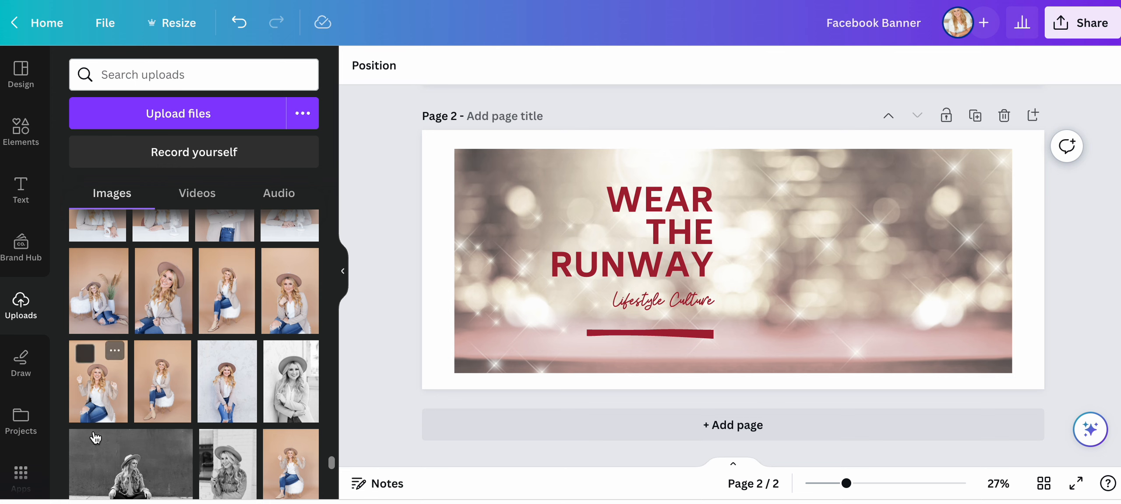
Add the raised-hands photo to page 2, remove its background with BG Remover, and undo the accidental background swap
{"action": "left_click", "coordinate": [102, 391]}
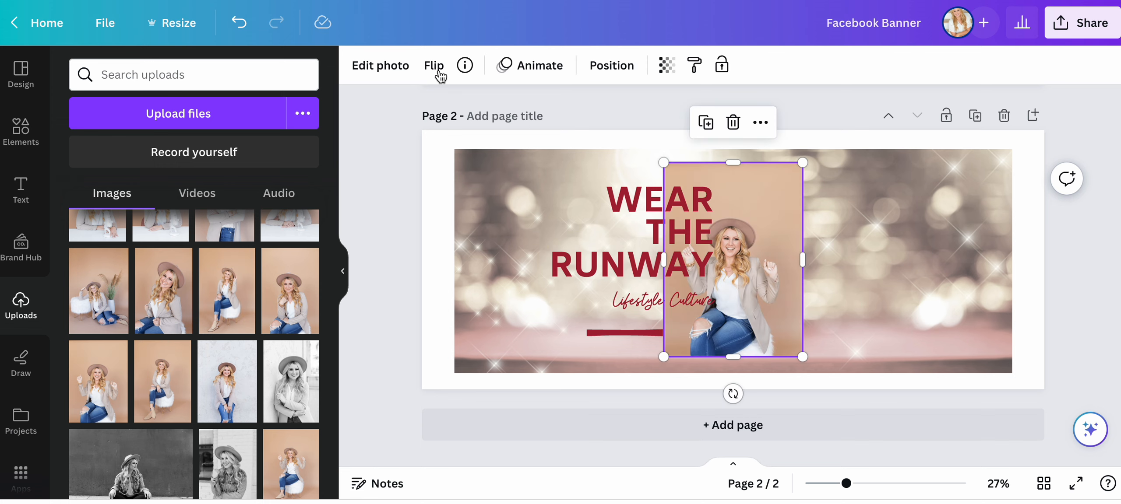
{"action": "left_click", "coordinate": [380, 65]}
{"action": "left_click", "coordinate": [127, 173]}
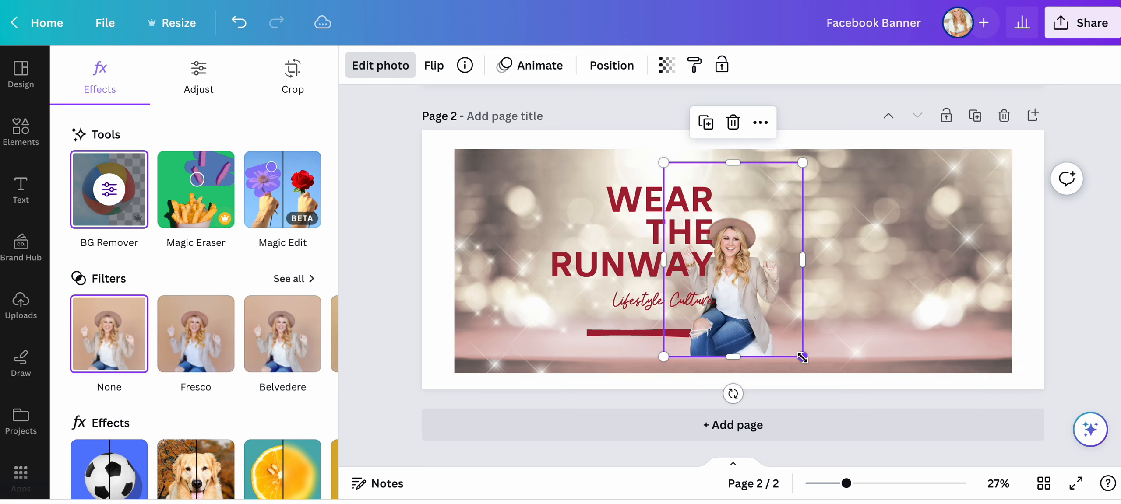
{"action": "left_click_drag", "start_coordinate": [803, 358], "coordinate": [976, 458]}
{"action": "left_click_drag", "start_coordinate": [775, 229], "coordinate": [910, 174]}
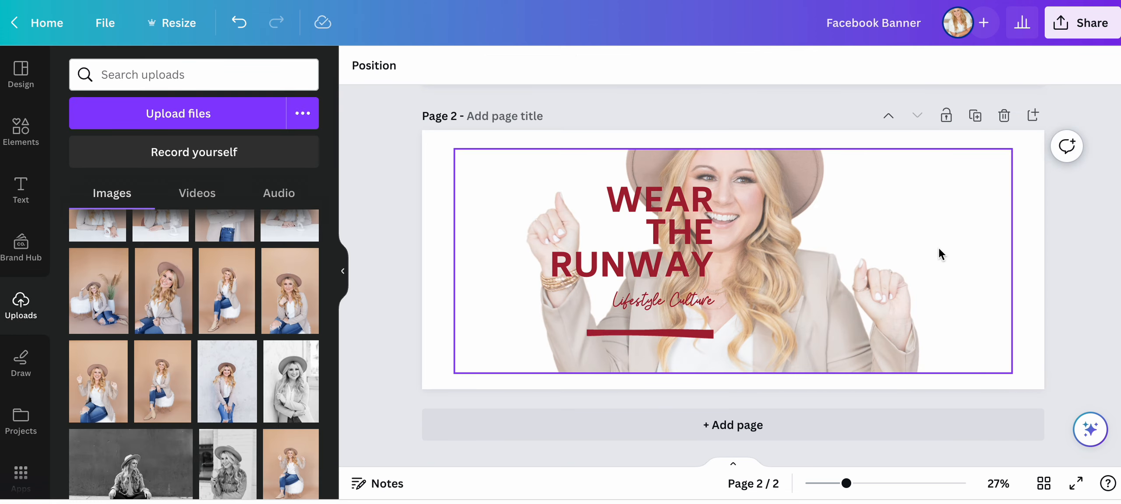
{"action": "key", "text": "ctrl+z"}
Resize the cutout to full banner height and position it on the right side
{"action": "mouse_move", "coordinate": [1031, 270]}
{"action": "left_mouse_down"}
{"action": "mouse_move", "coordinate": [997, 269]}
{"action": "mouse_move", "coordinate": [1049, 281]}
{"action": "left_mouse_up"}
{"action": "left_click_drag", "start_coordinate": [910, 124], "coordinate": [1014, 258]}
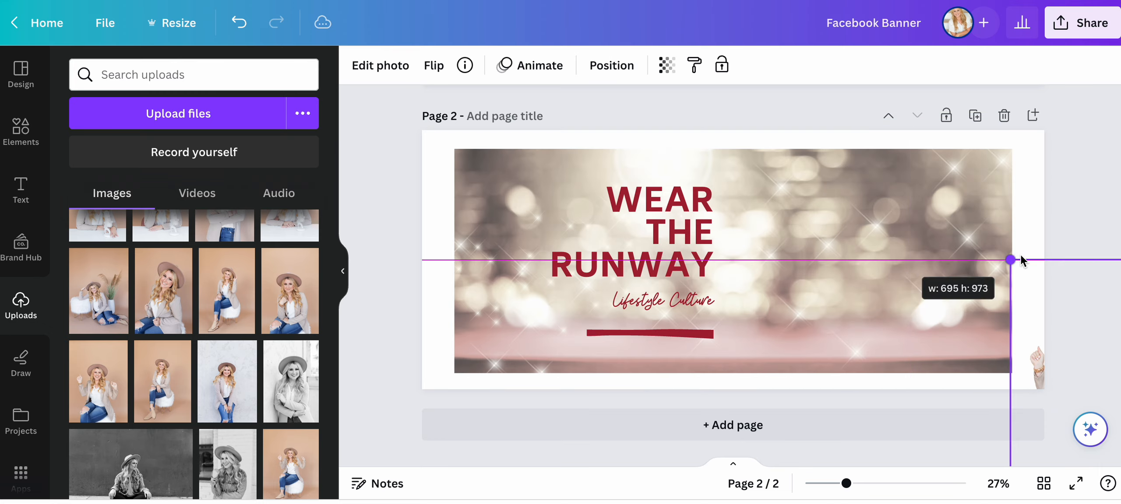
{"action": "left_click_drag", "start_coordinate": [1040, 298], "coordinate": [771, 127]}
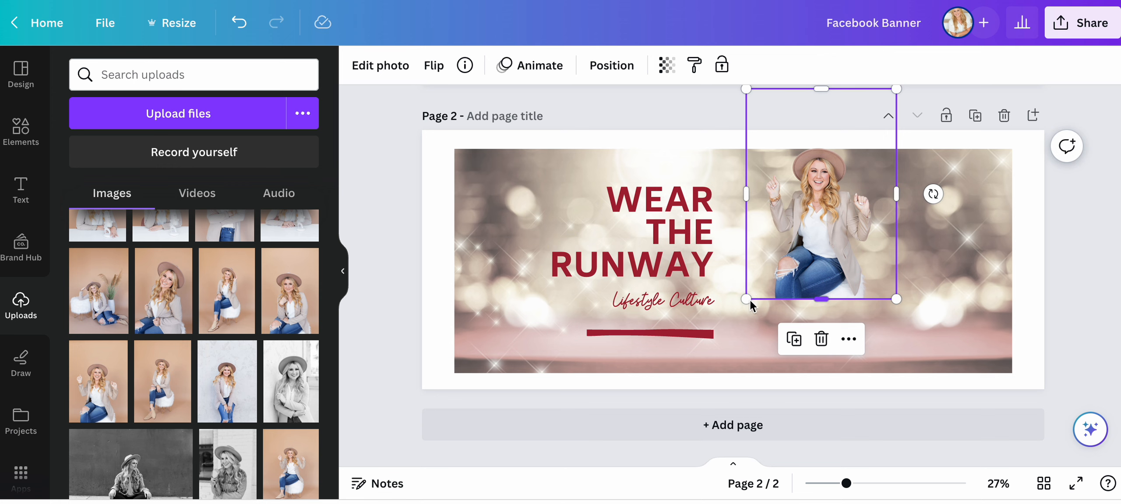
{"action": "left_click_drag", "start_coordinate": [751, 305], "coordinate": [721, 395]}
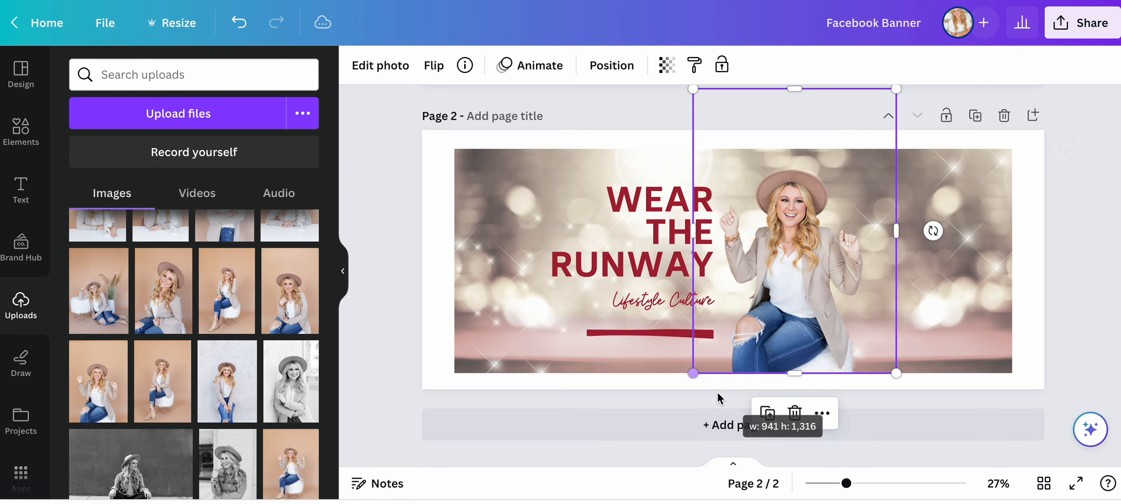
{"action": "left_click", "coordinate": [1093, 291]}
{"action": "scroll", "coordinate": [876, 271], "scroll_direction": "up", "scroll_amount": 5}
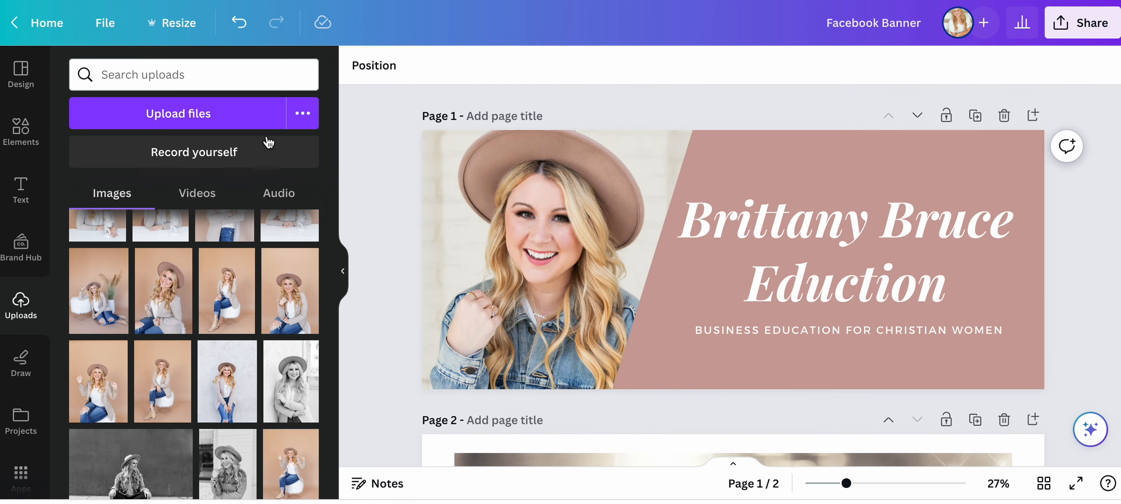
Confirm the banner is 2,880 × 1,200 px and bring up its PNG download settings
{"action": "left_click", "coordinate": [177, 24]}
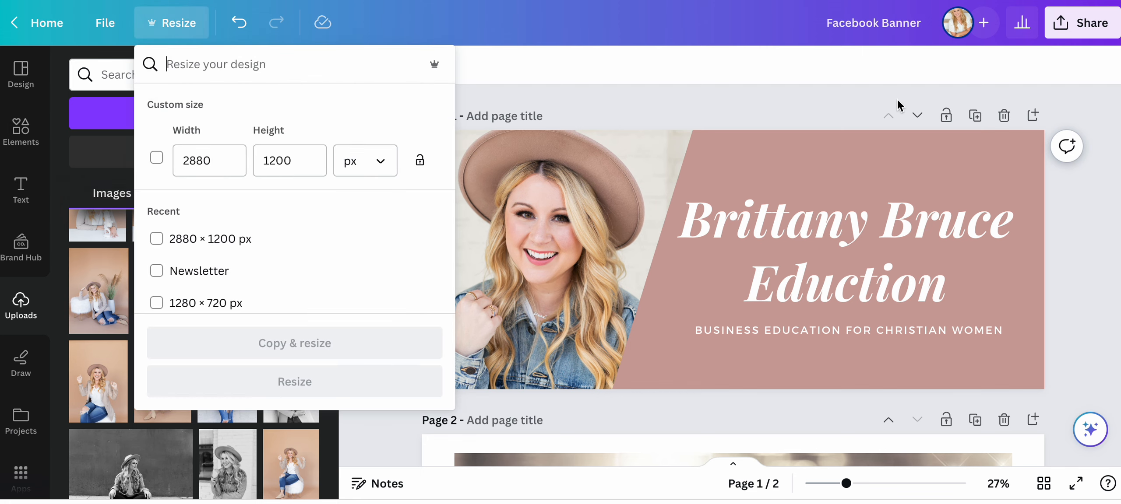
{"action": "left_click", "coordinate": [1090, 37]}
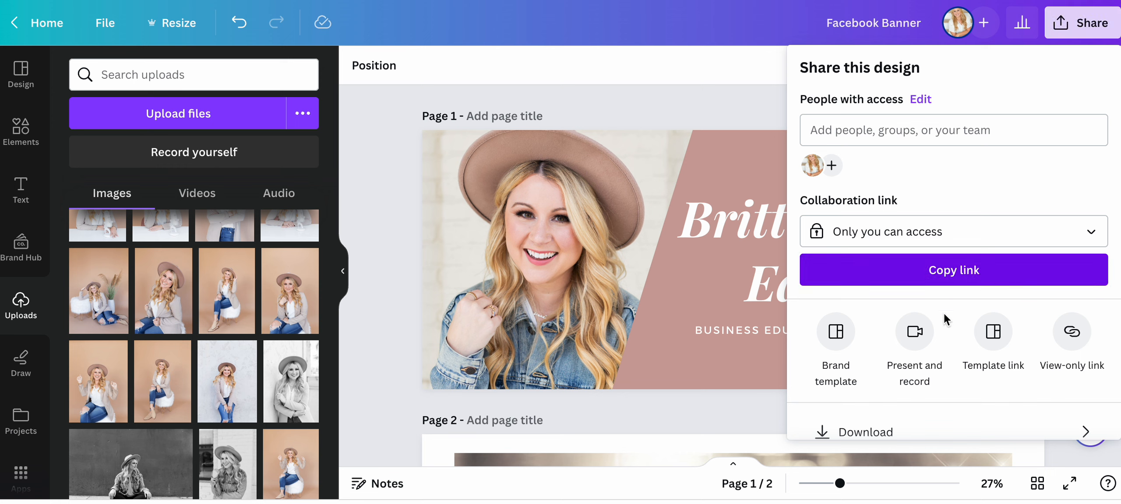
{"action": "scroll", "coordinate": [891, 370], "scroll_direction": "down", "scroll_amount": 1}
{"action": "left_click", "coordinate": [889, 400]}
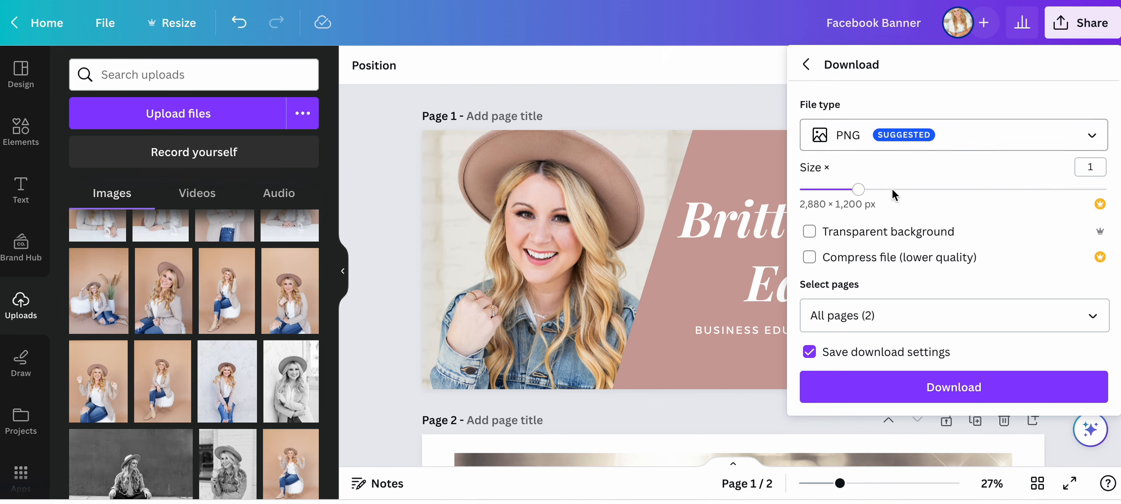
{"action": "scroll", "coordinate": [549, 337], "scroll_direction": "down", "scroll_amount": 4}
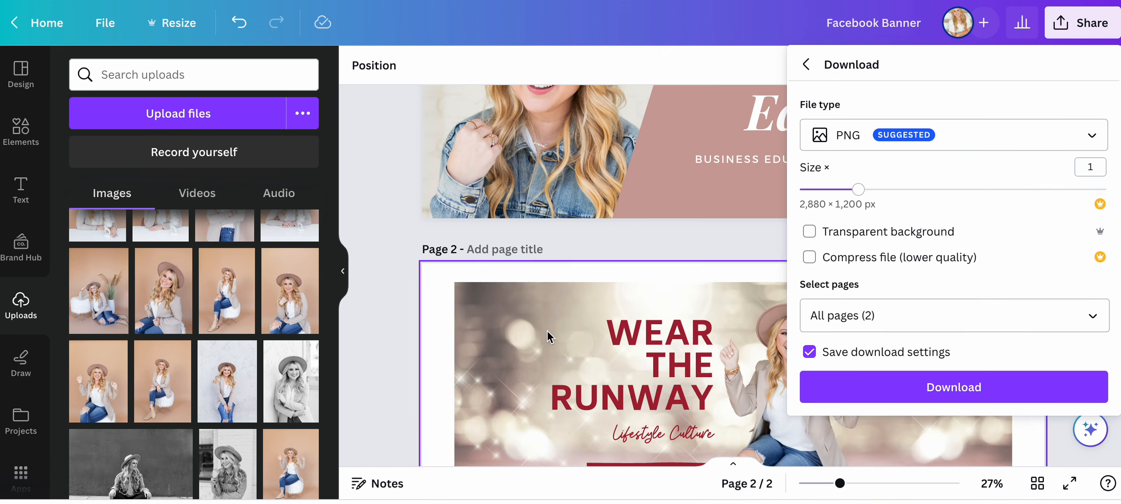
{"action": "scroll", "coordinate": [549, 337], "scroll_direction": "up", "scroll_amount": 4}
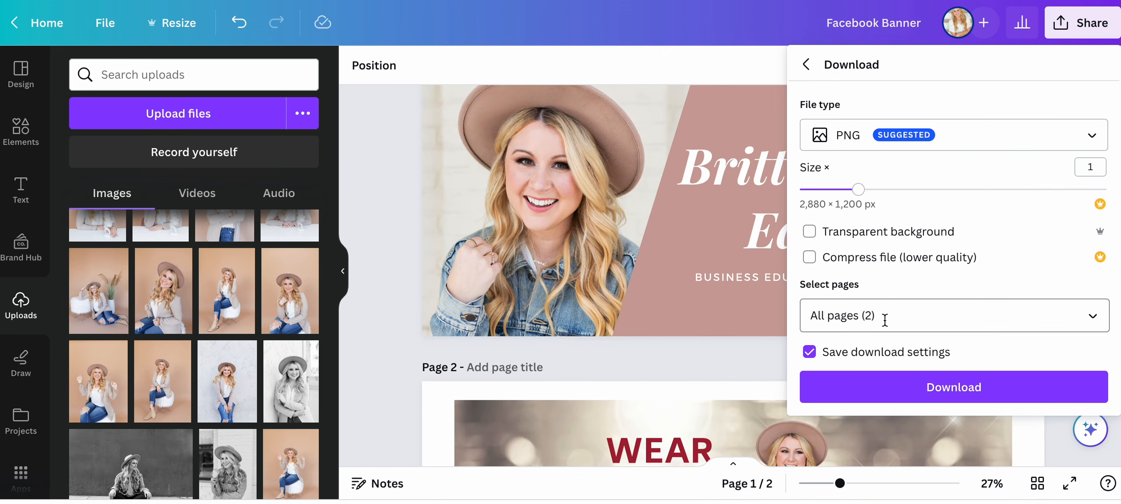
Limit the download to Page 1 only and download it as PNG
{"action": "left_click", "coordinate": [885, 320]}
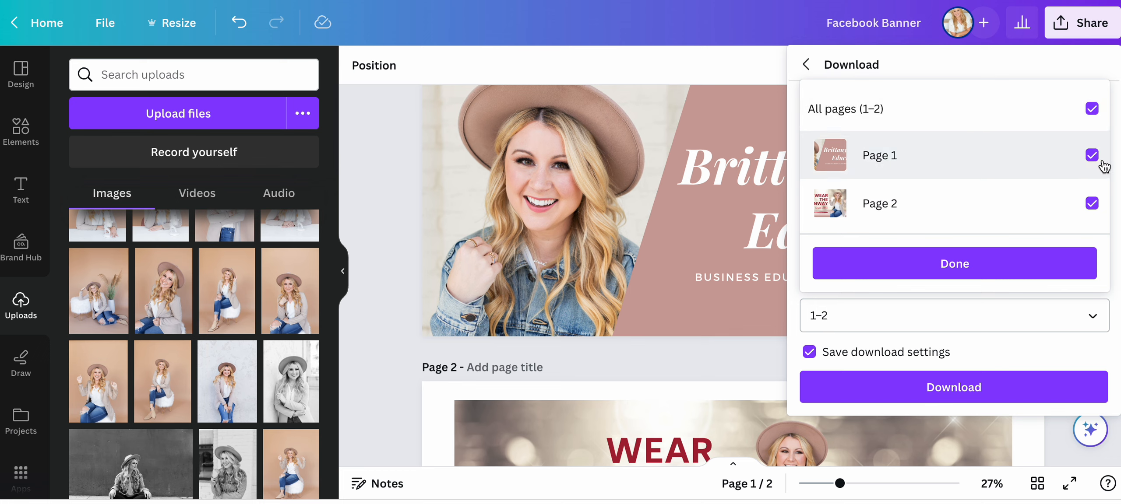
{"action": "left_click", "coordinate": [1092, 110]}
{"action": "left_click", "coordinate": [1093, 156]}
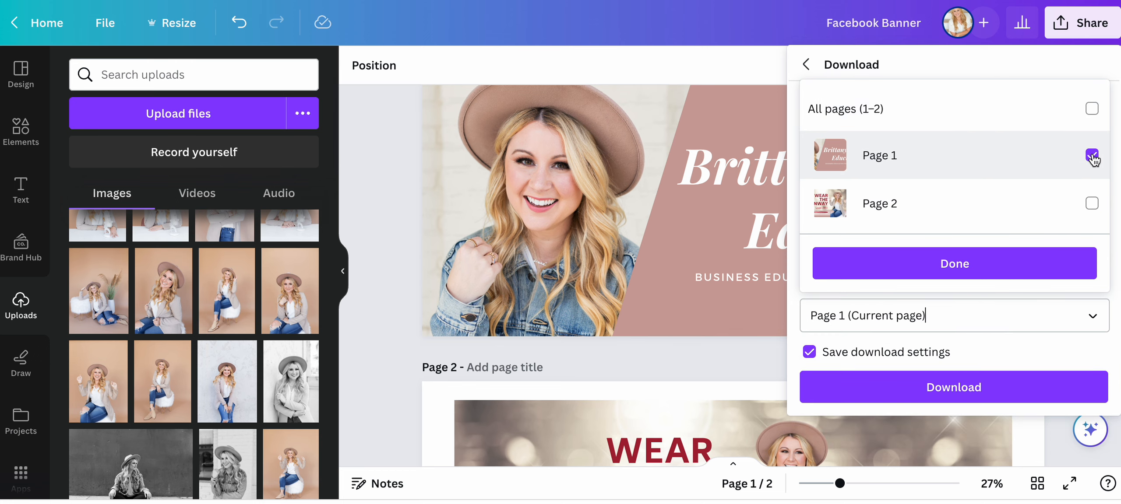
{"action": "left_click", "coordinate": [1002, 264]}
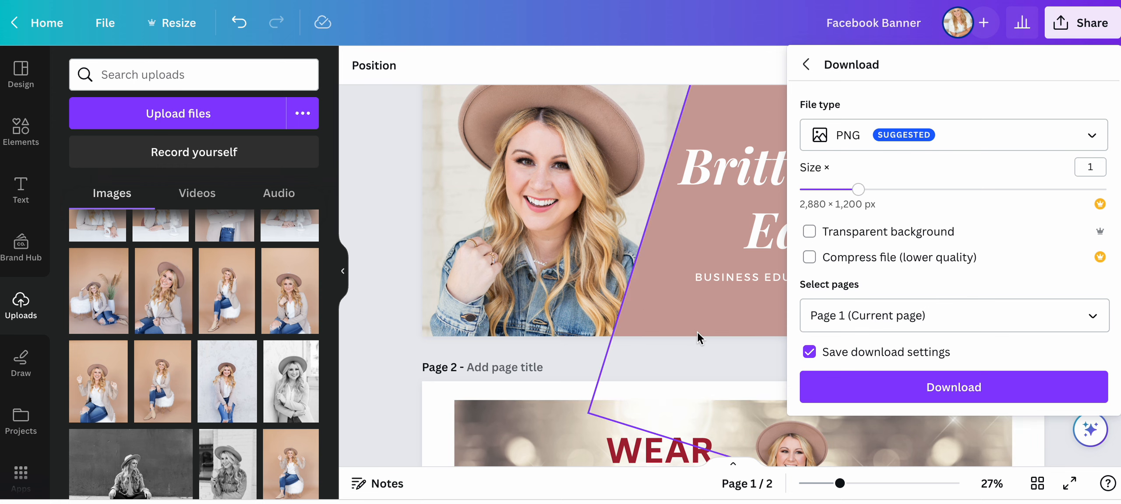
{"action": "left_click", "coordinate": [926, 387]}
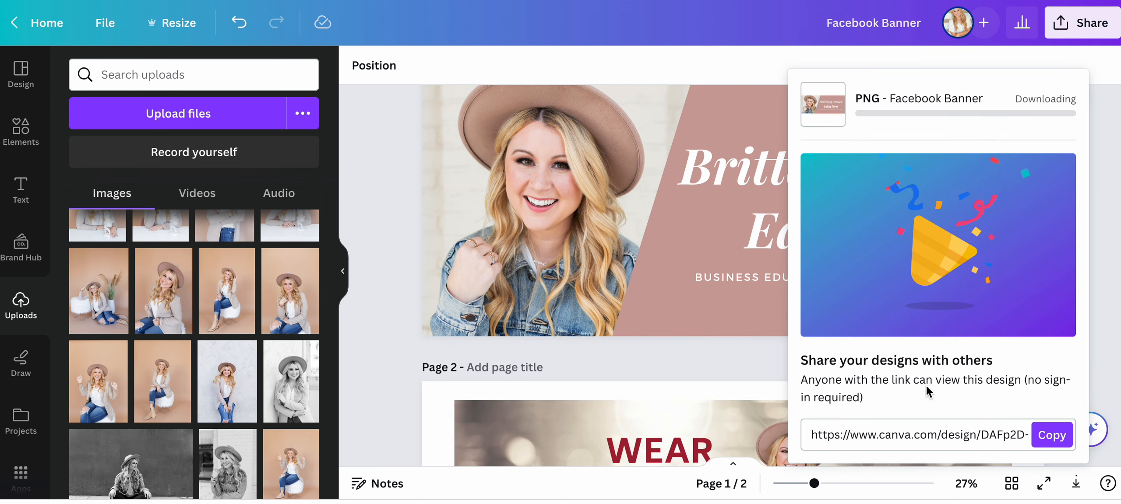